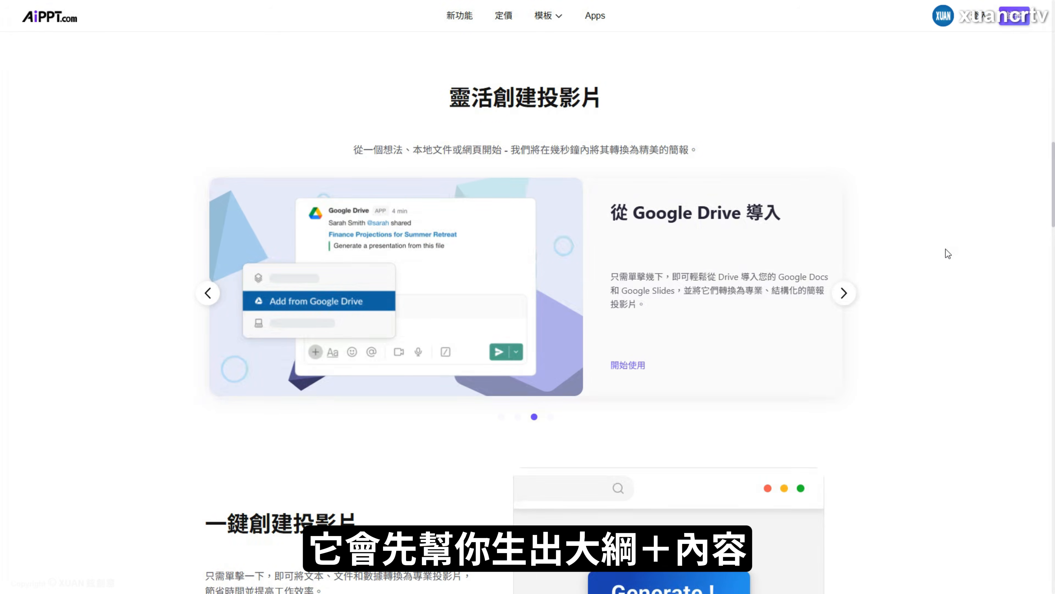
- Look through the homepage sections on importing content, one-click slide creation and automatic outline generation
scroll(945, 249, down, 7)
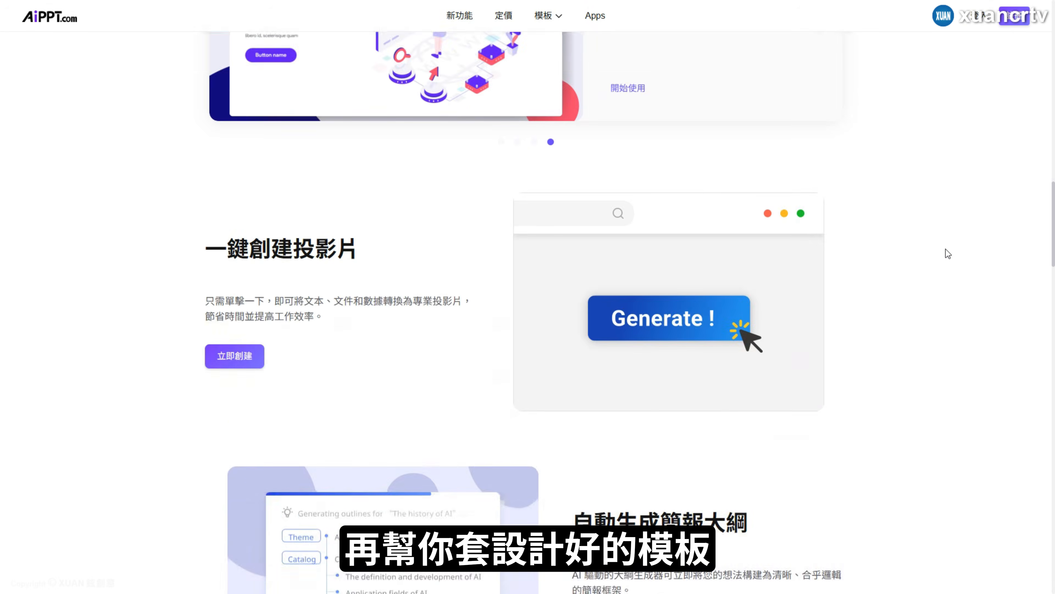
scroll(948, 253, down, 1)
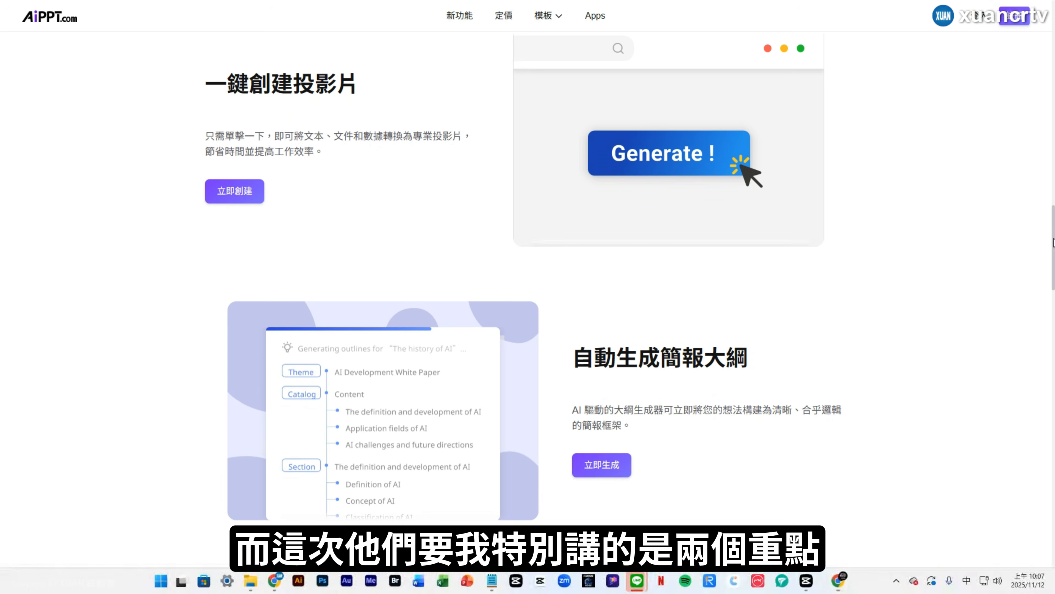
scroll(1053, 243, up, 1)
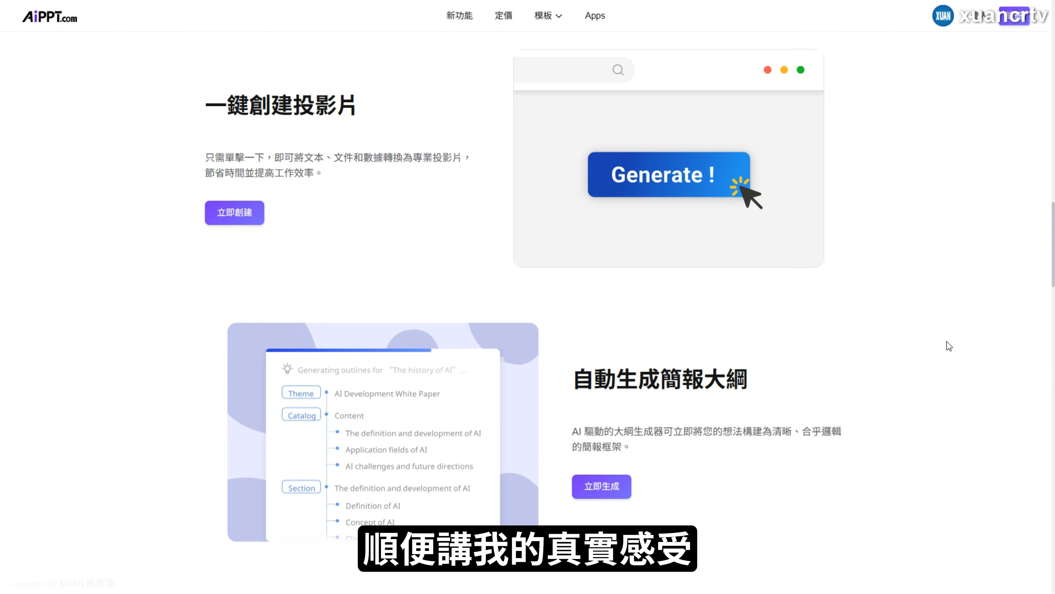
scroll(947, 341, down, 10)
scroll(945, 339, up, 3)
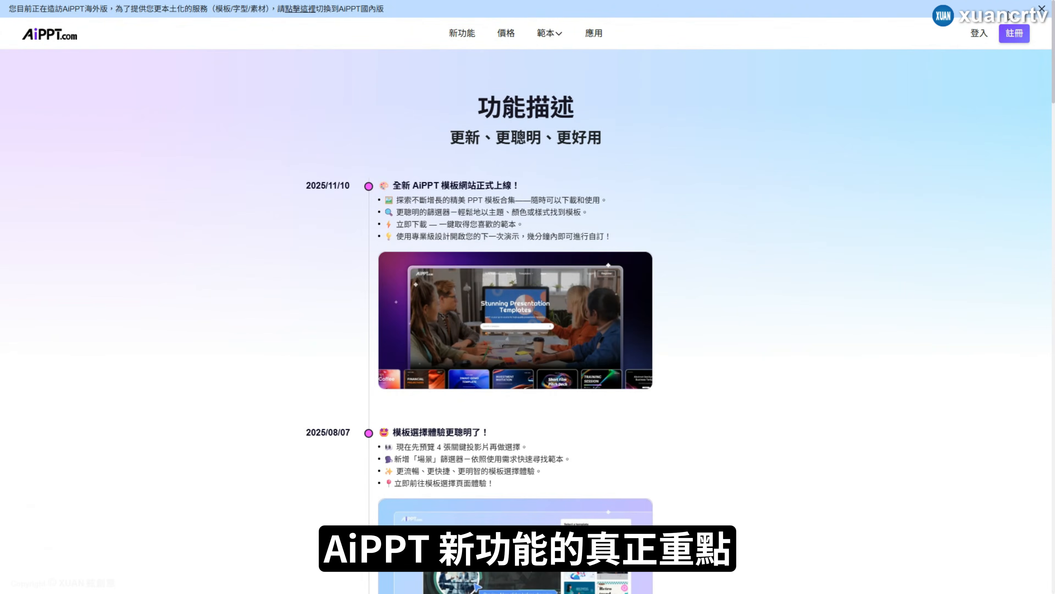
- Read through the new-feature timeline from the template website launch to the PDF-to-PPT entry and older updates
scroll(807, 159, down, 2)
scroll(823, 175, down, 1)
scroll(823, 175, up, 1)
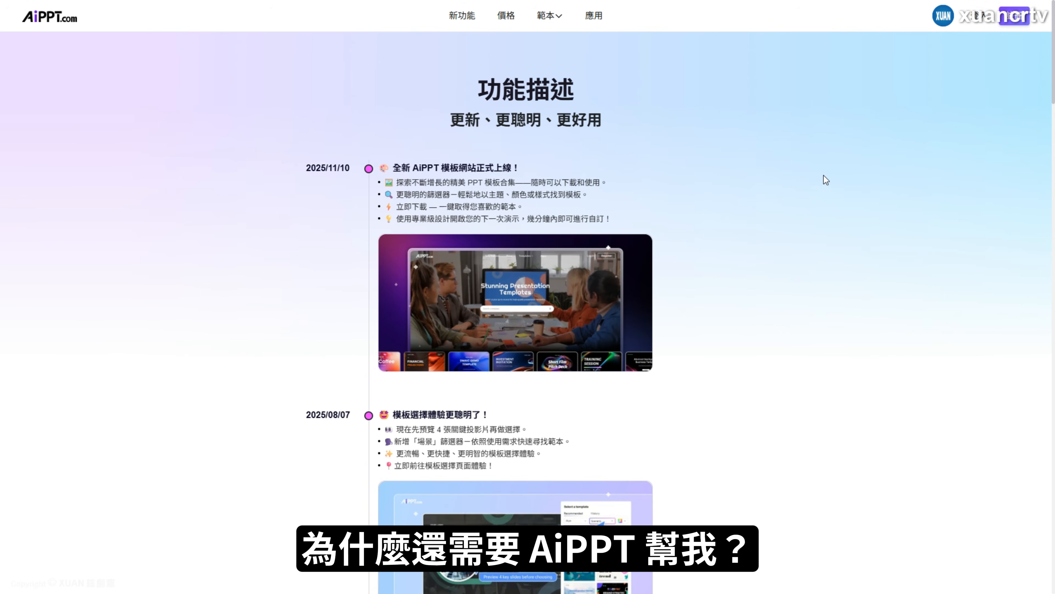
scroll(823, 175, down, 7)
scroll(824, 175, up, 1)
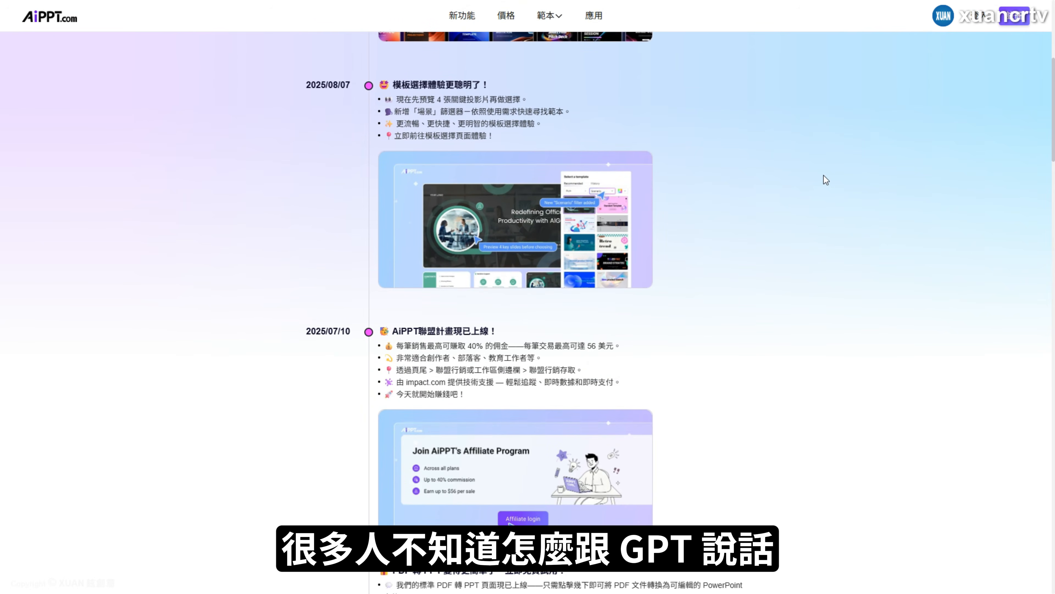
scroll(824, 175, down, 5)
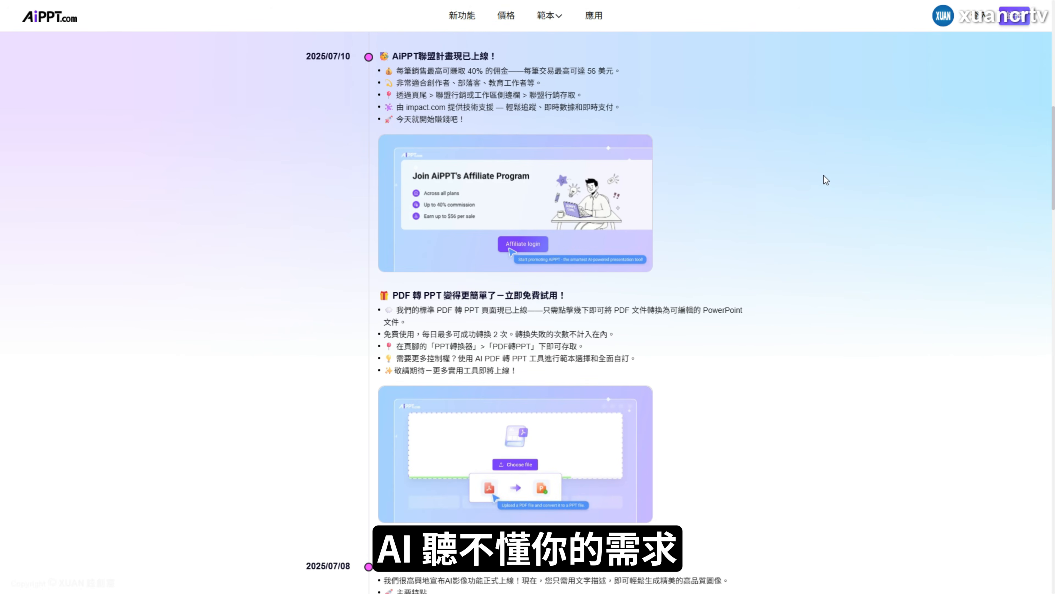
scroll(823, 179, down, 9)
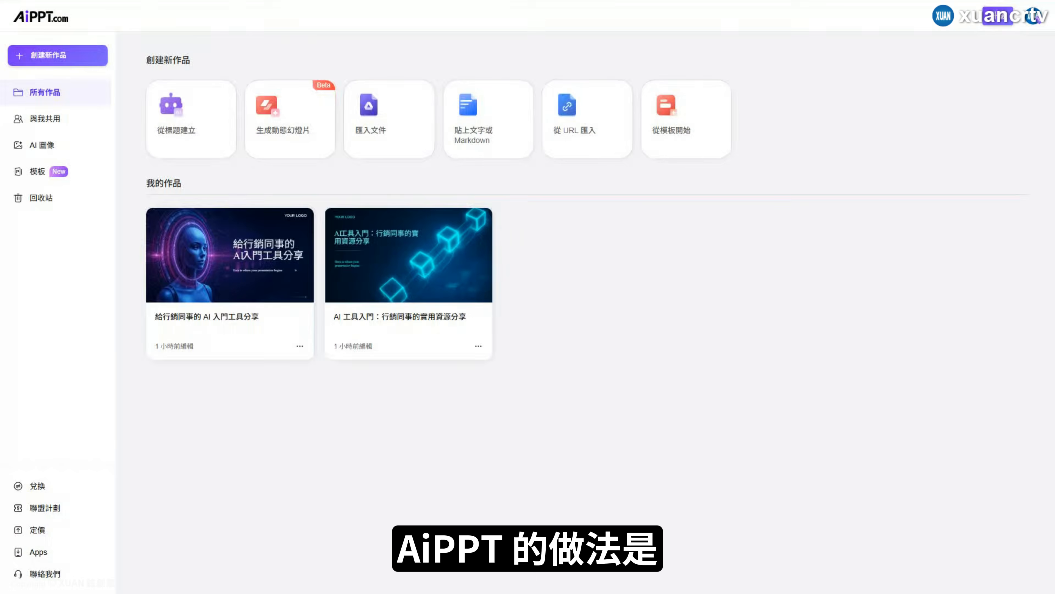
- Start a presentation from a title, enter 給完全不懂 AI 的行銷同事一個入門級工具分享 想要的風格多一點案例 and set the page count to 25-30
click(177, 115)
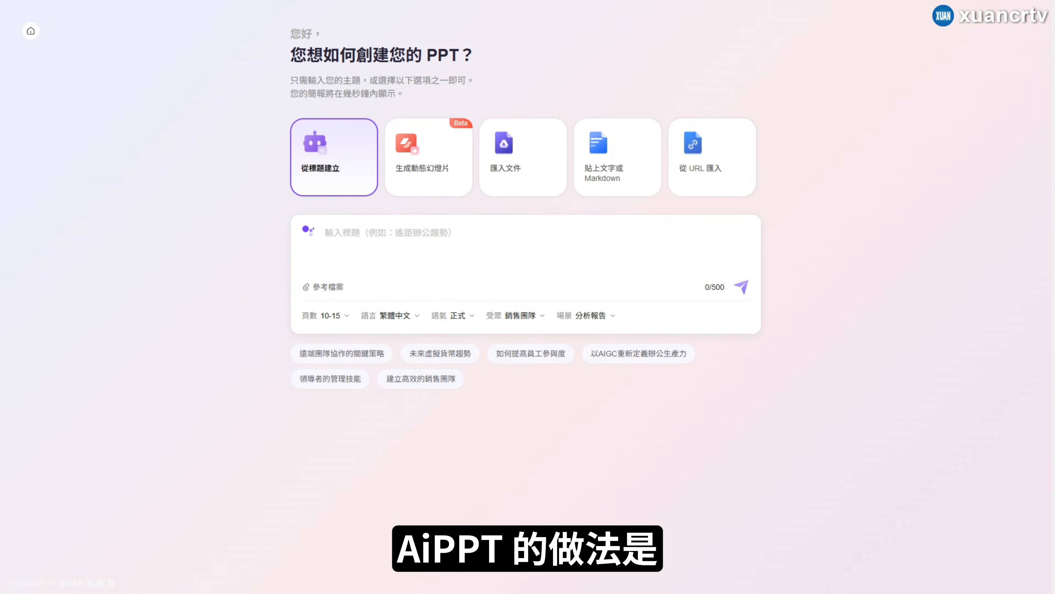
click(335, 316)
click(348, 447)
click(337, 315)
click(358, 429)
- Set the tone to 分析性 for the 銷售團隊 audience and generate the outline
click(461, 316)
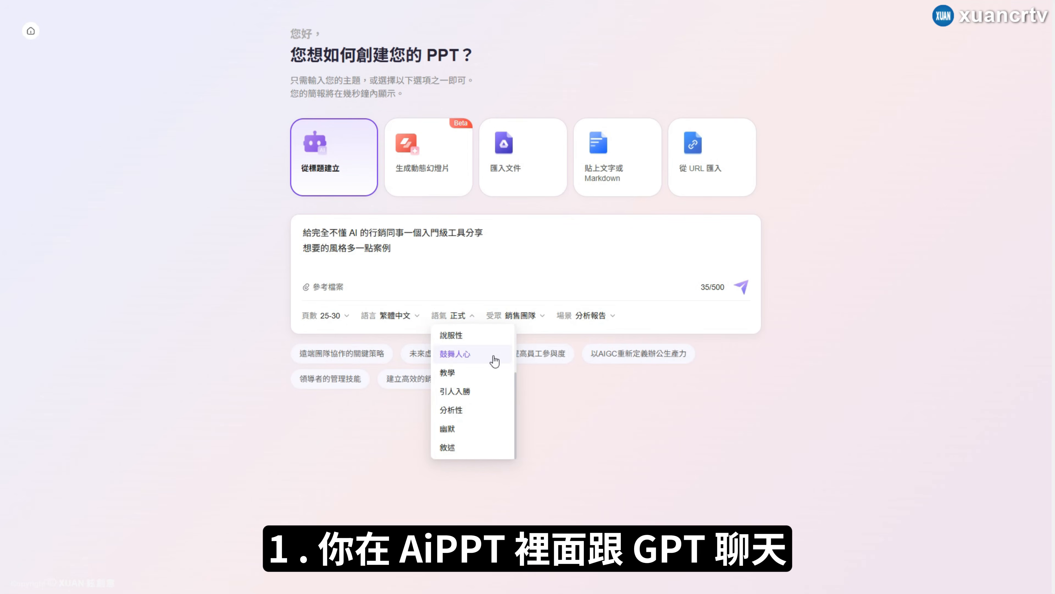
click(451, 409)
click(521, 315)
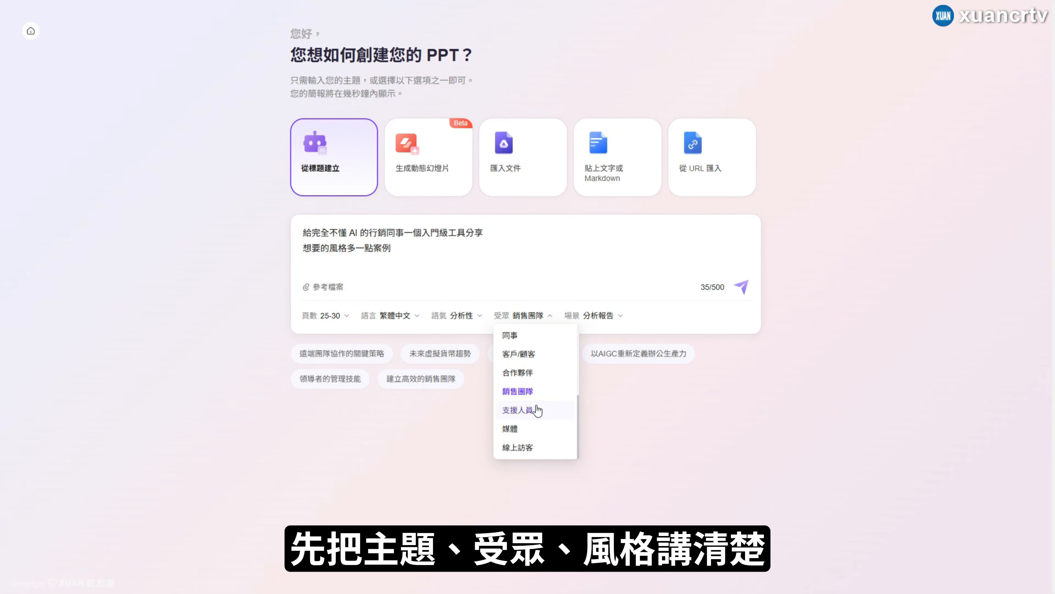
click(602, 316)
click(741, 287)
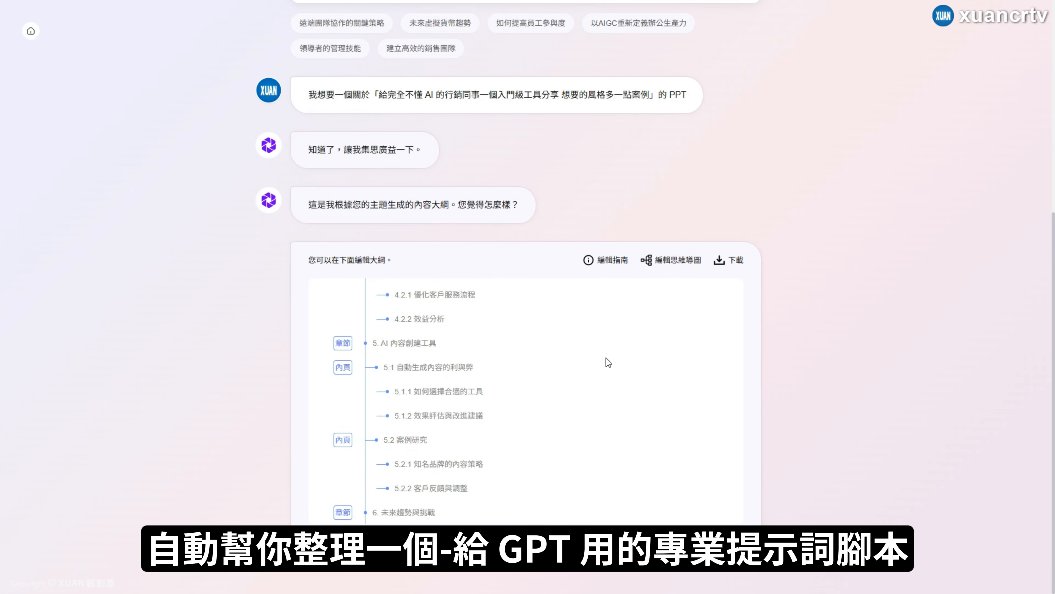
- Open the generated outline as a mind map and export it
click(665, 261)
click(742, 103)
click(608, 328)
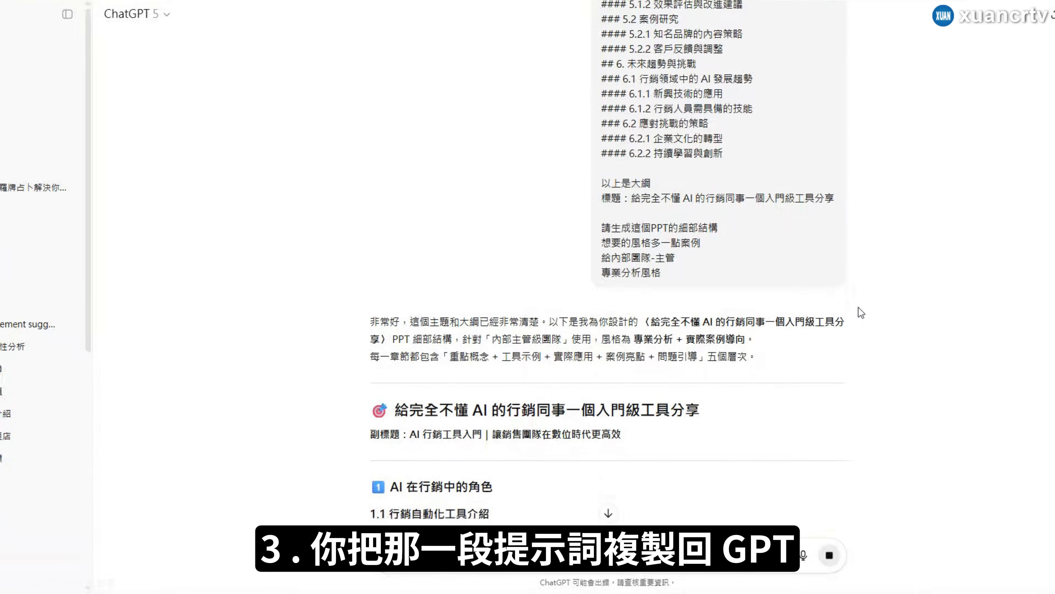
- Read through the detailed slide structure in ChatGPT's reply and select part of its text
scroll(859, 307, down, 5)
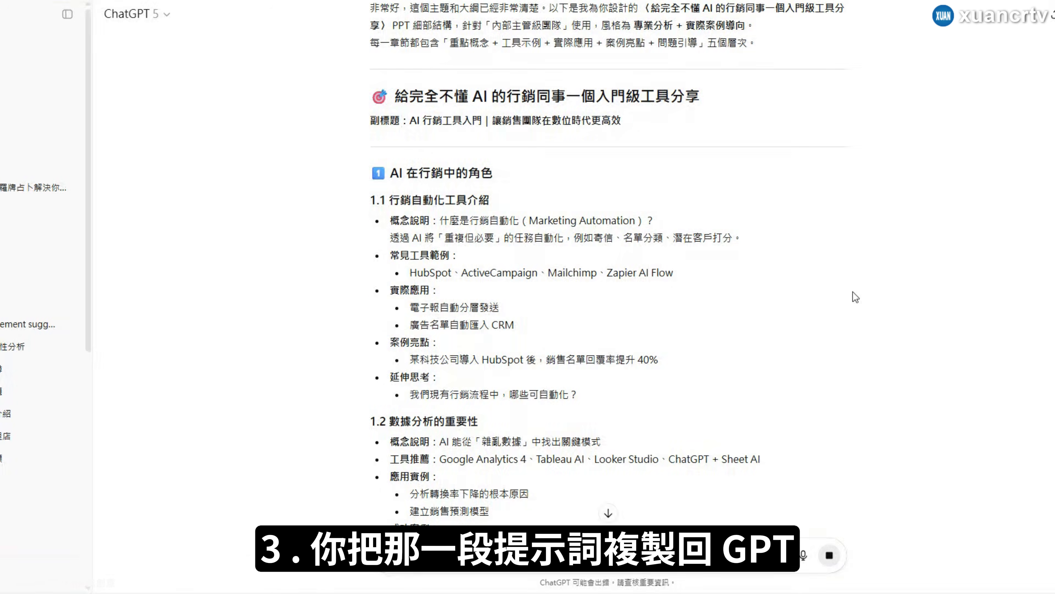
scroll(859, 298, down, 10)
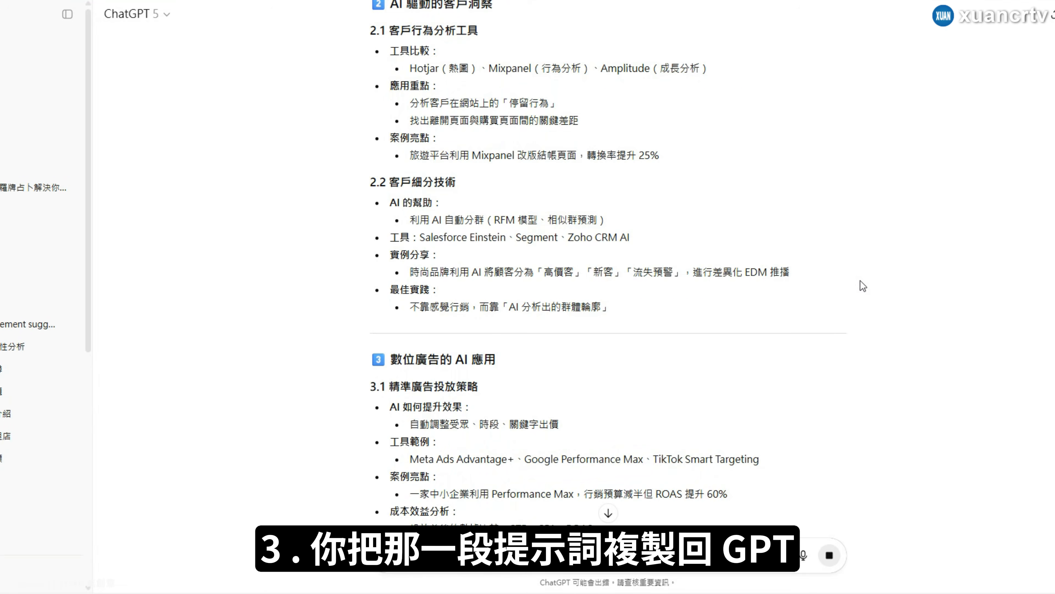
scroll(863, 286, down, 15)
scroll(884, 278, down, 10)
drag(623, 398, 374, 118)
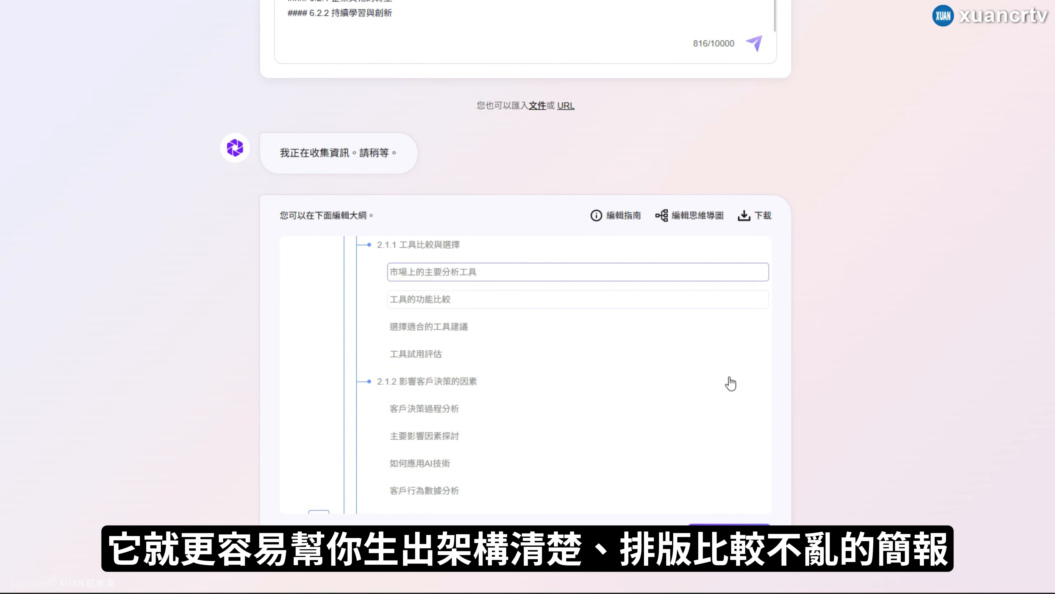
- Check the expanded outline in AiPPT and generate the presentation with the Form Abstract Geometric Abstracts template
scroll(734, 381, down, 4)
scroll(615, 118, up, 4)
scroll(615, 118, up, 3)
scroll(660, 426, down, 12)
scroll(661, 426, down, 15)
scroll(662, 425, down, 2)
click(736, 536)
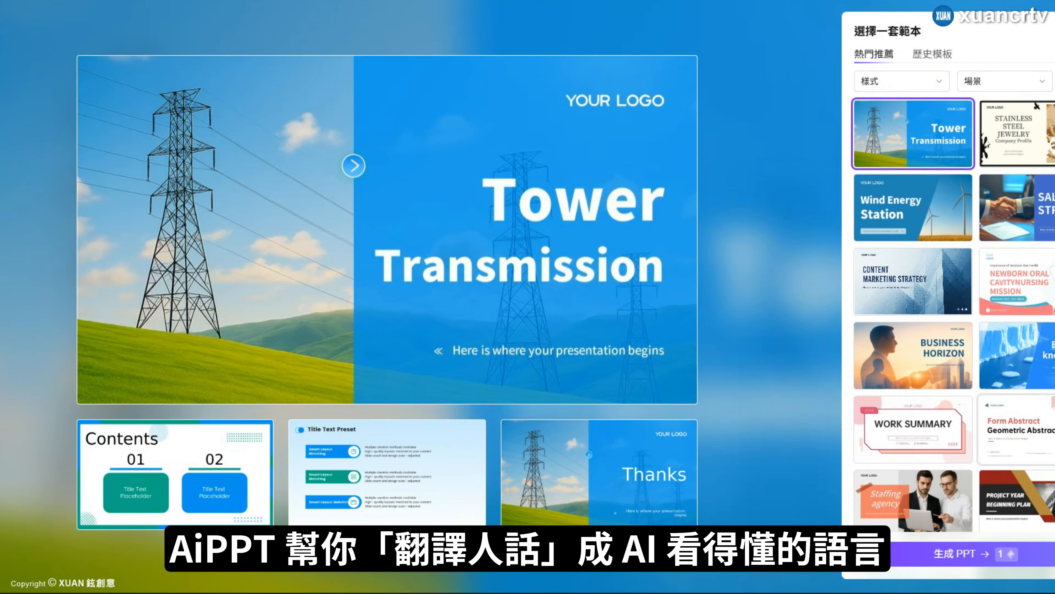
click(1043, 431)
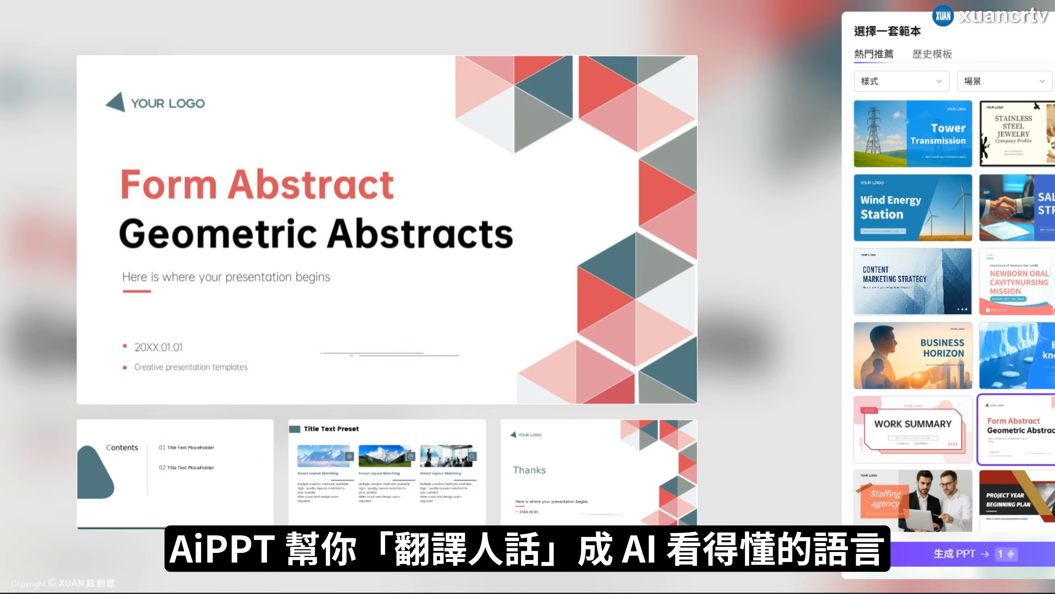
click(960, 557)
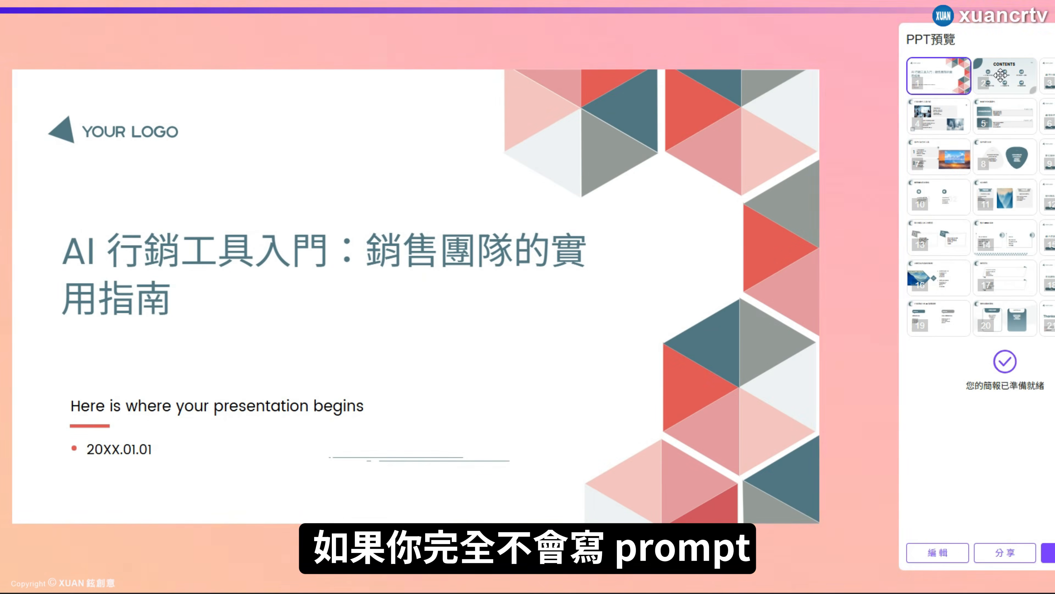
- Preview the generated slides one after another, from the contents slide to the closing slide
click(1020, 77)
click(1051, 76)
click(951, 113)
click(1005, 114)
click(1050, 115)
click(959, 150)
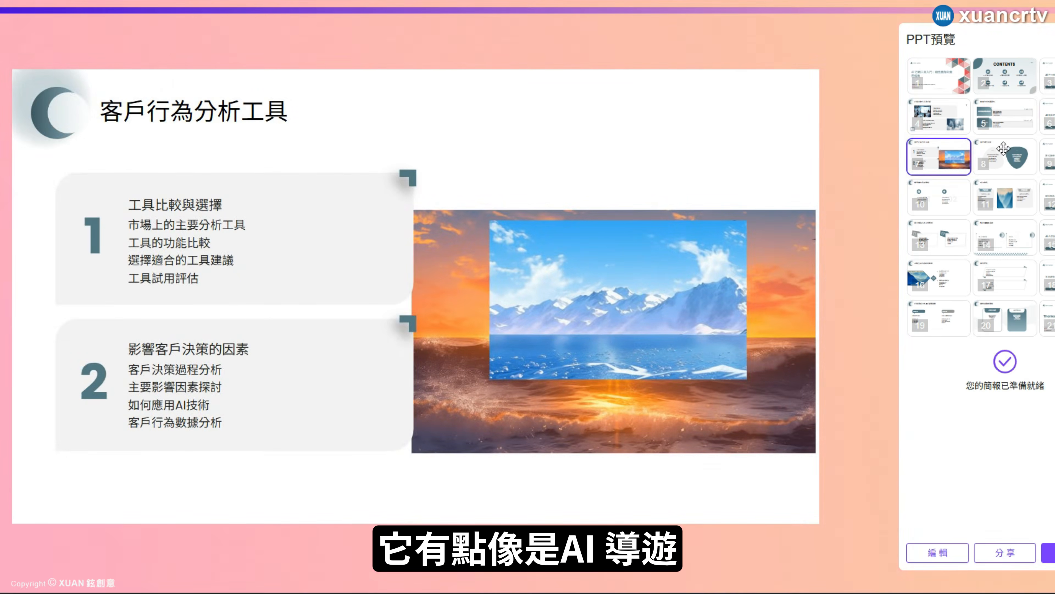
click(991, 149)
click(939, 195)
click(1006, 195)
click(1015, 241)
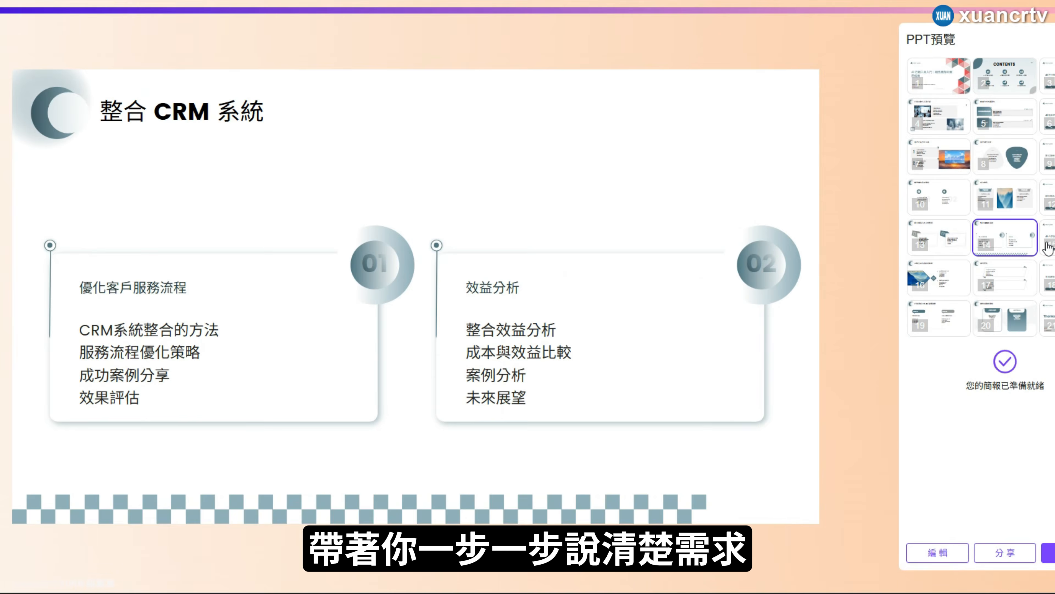
click(939, 276)
click(939, 318)
click(1050, 318)
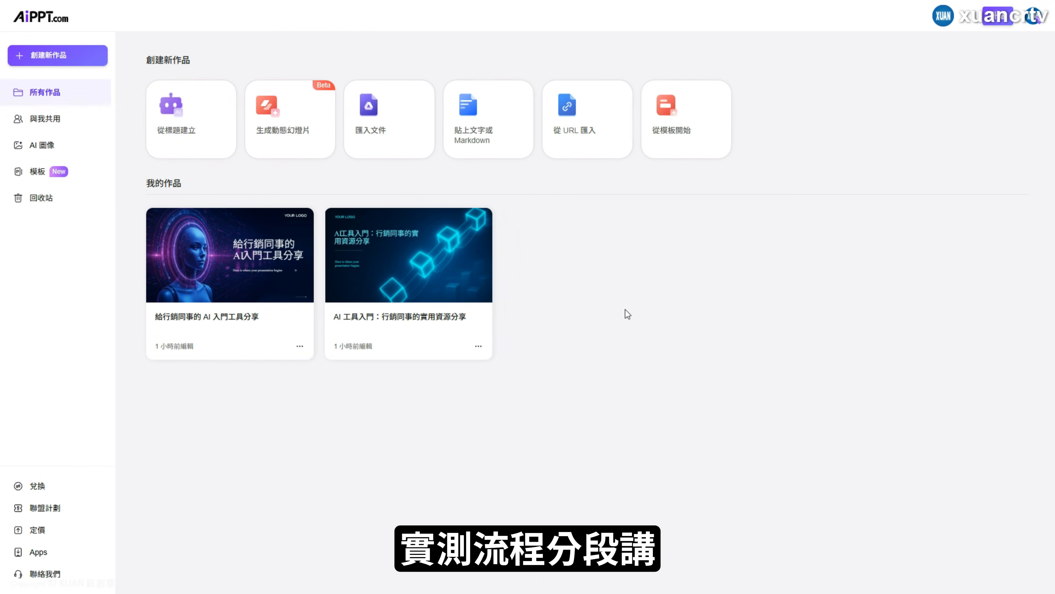
- Create another title-based presentation with the topic 給完全不懂 AI 的行銷同事一個入門級工具分享 想要的風格多一點案例 and choose 25-30 pages
click(177, 114)
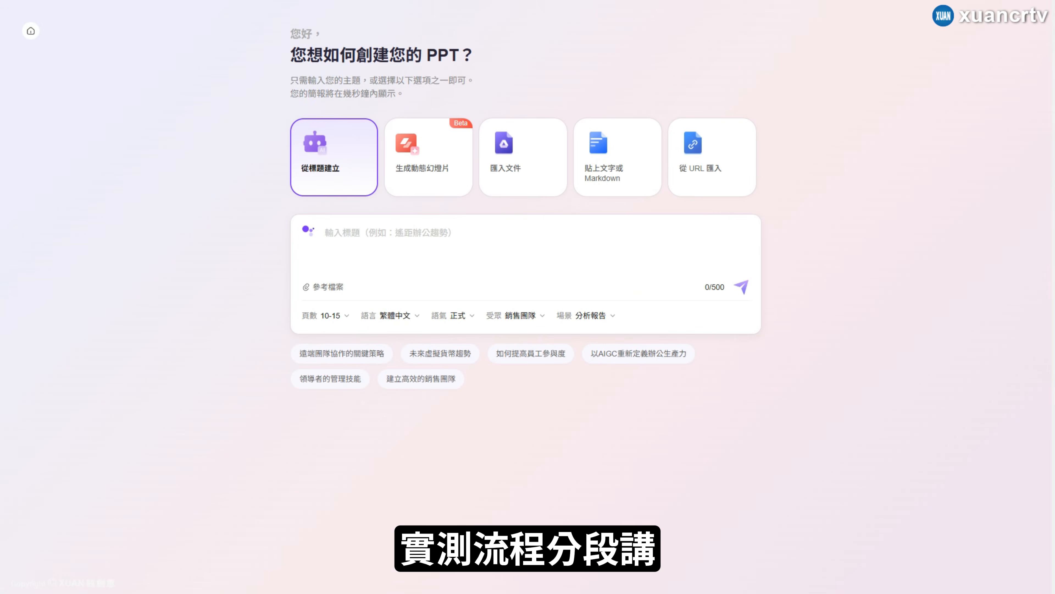
click(336, 316)
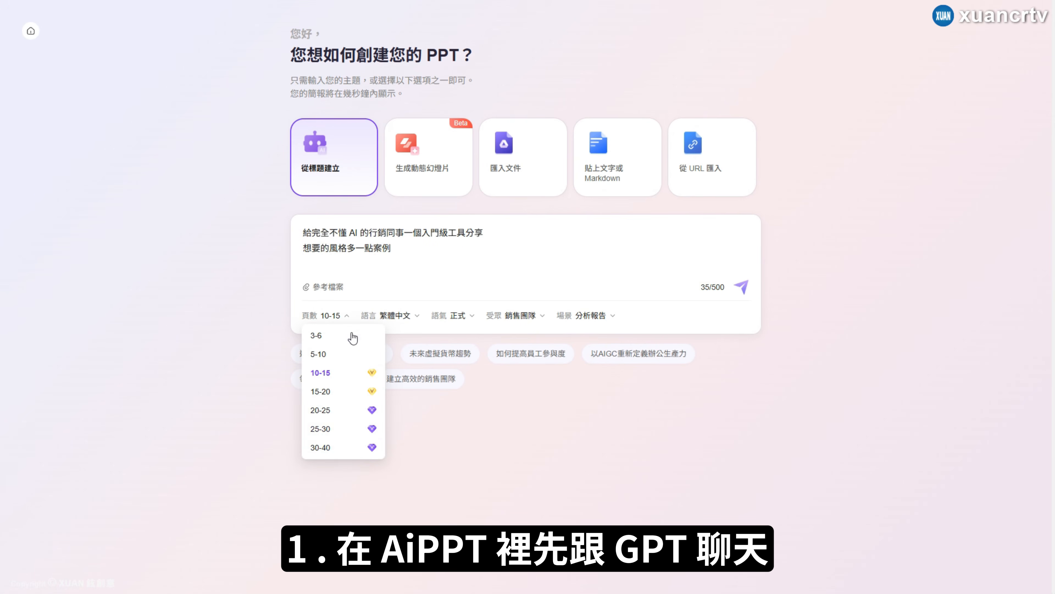
click(347, 448)
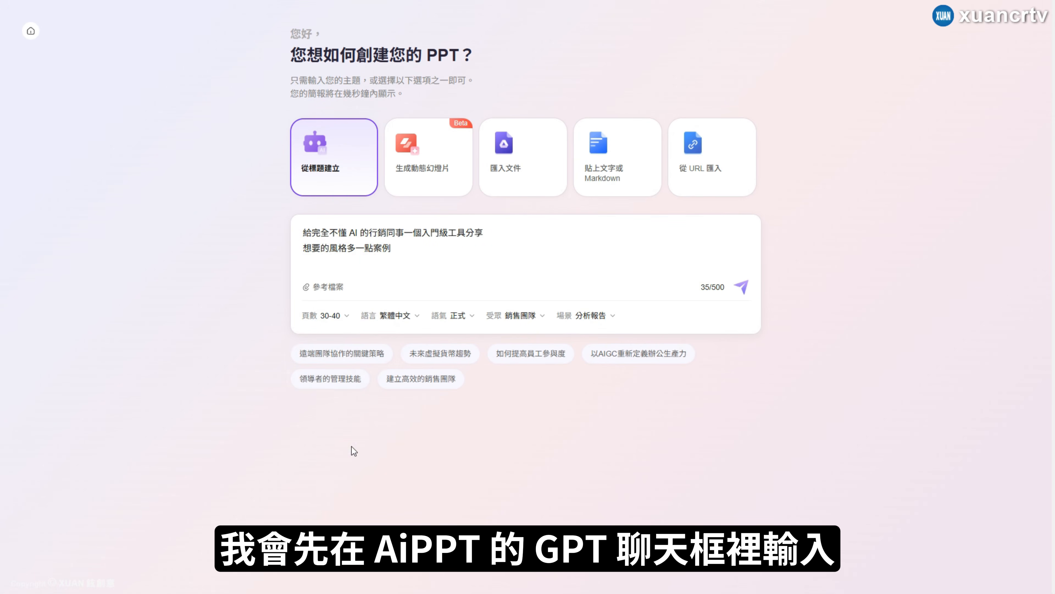
click(338, 316)
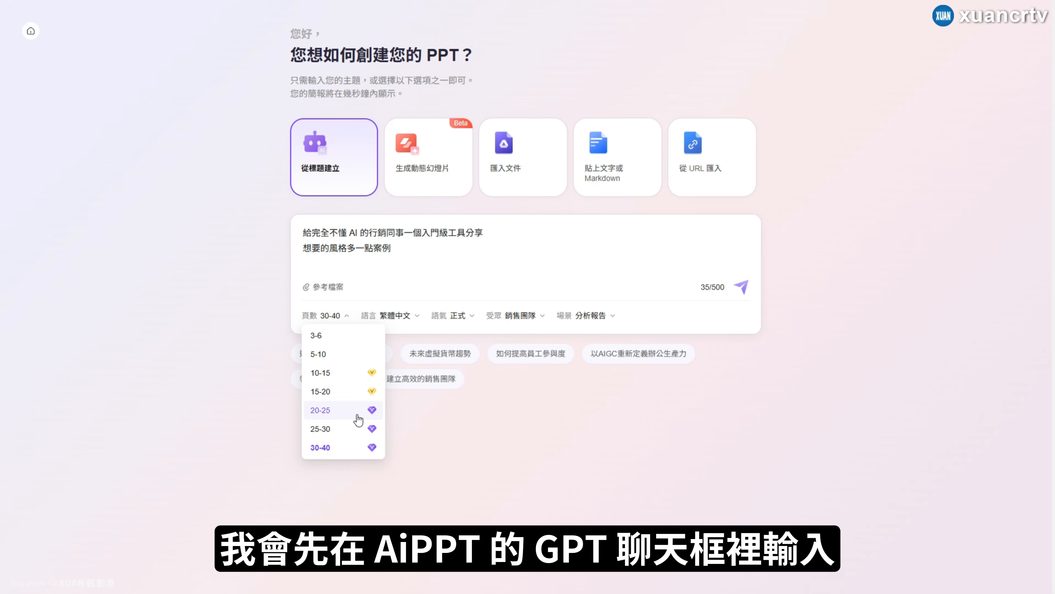
click(358, 429)
- Choose 分析性 as the tone, keep 銷售團隊 as the audience, and submit the topic for outline generation
click(398, 320)
click(457, 316)
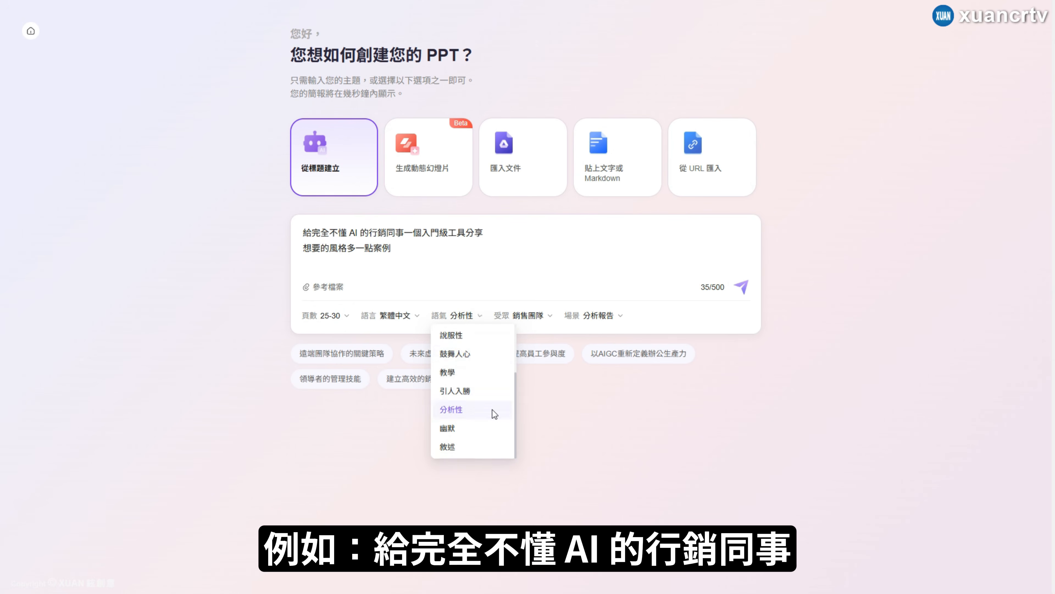
click(493, 414)
click(542, 319)
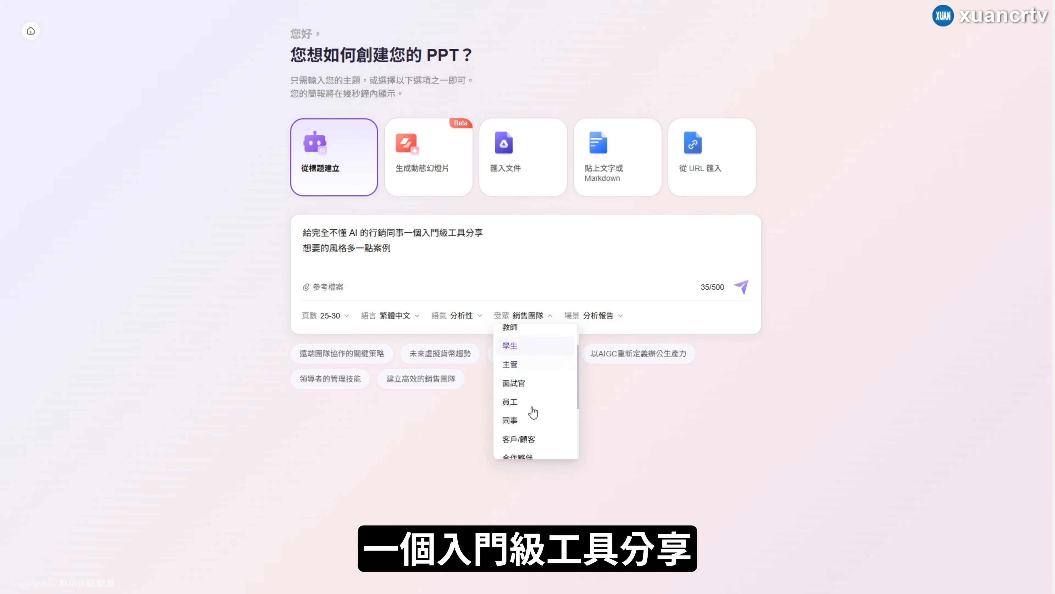
click(552, 387)
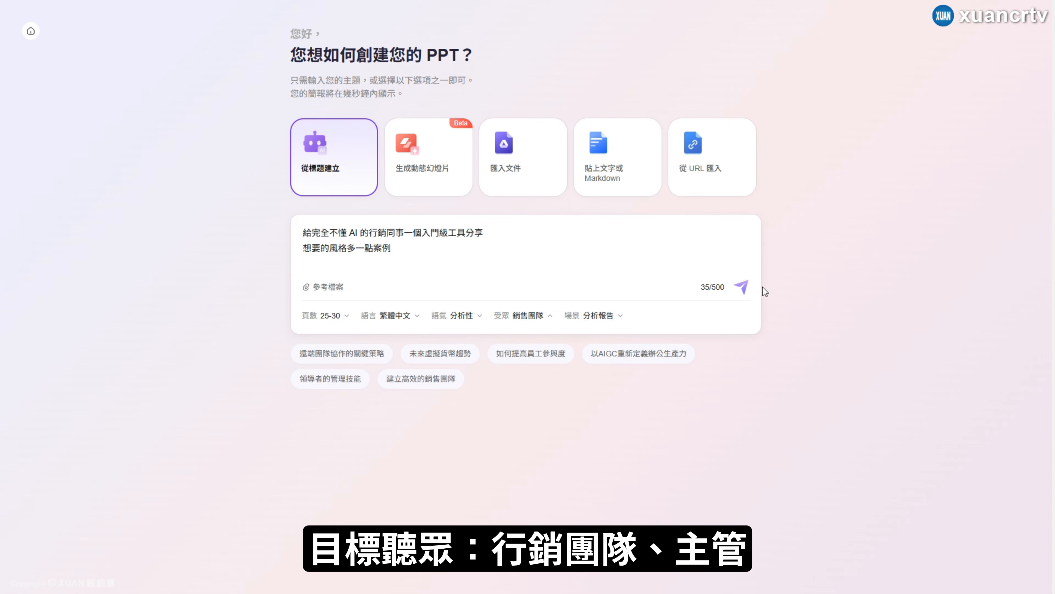
click(741, 288)
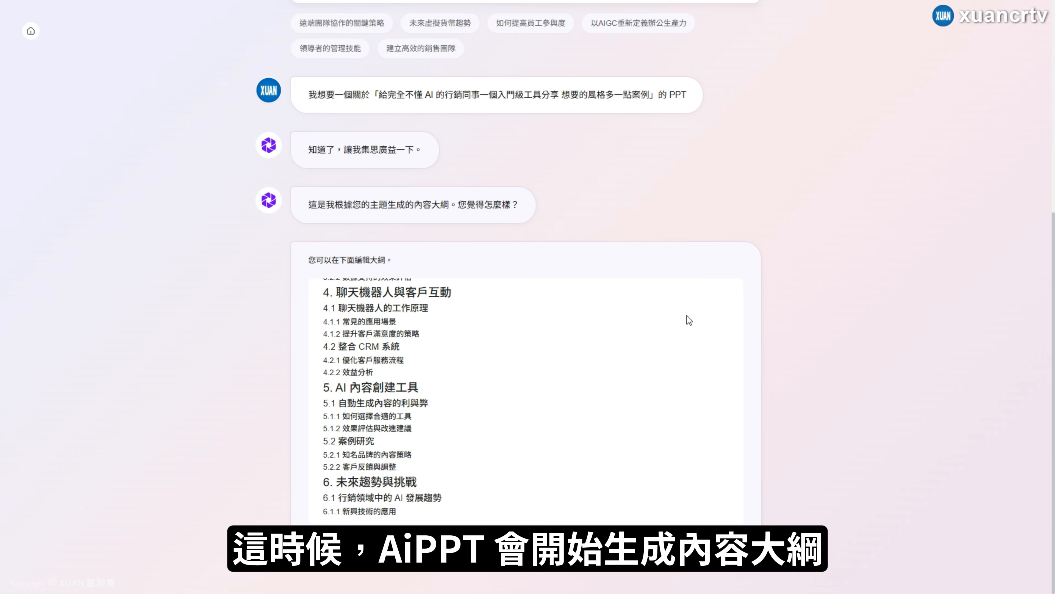
- Export the new outline from its mind map view and close the mind map
scroll(654, 340, down, 20)
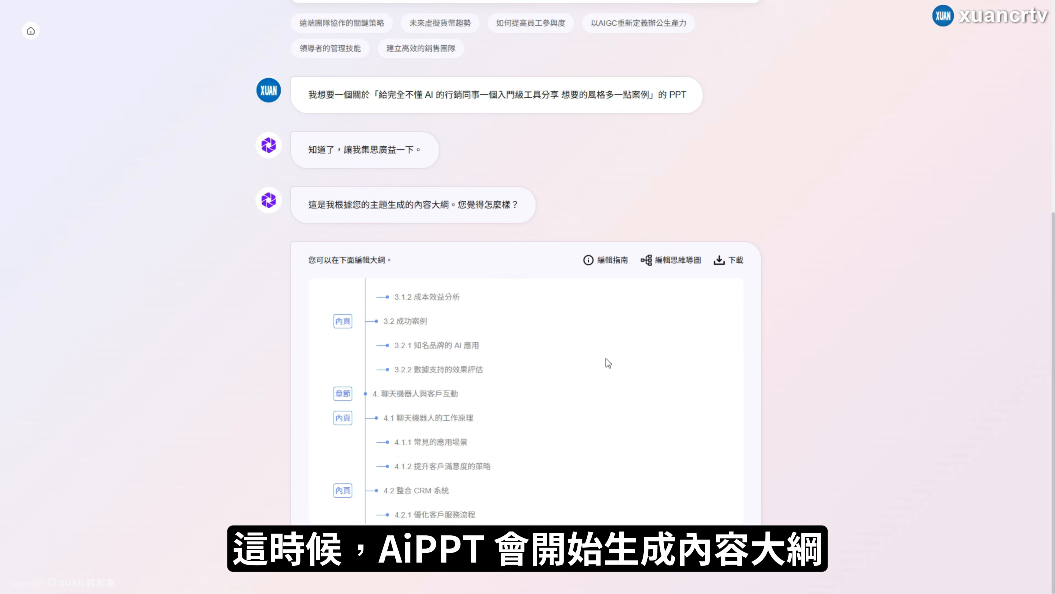
click(669, 261)
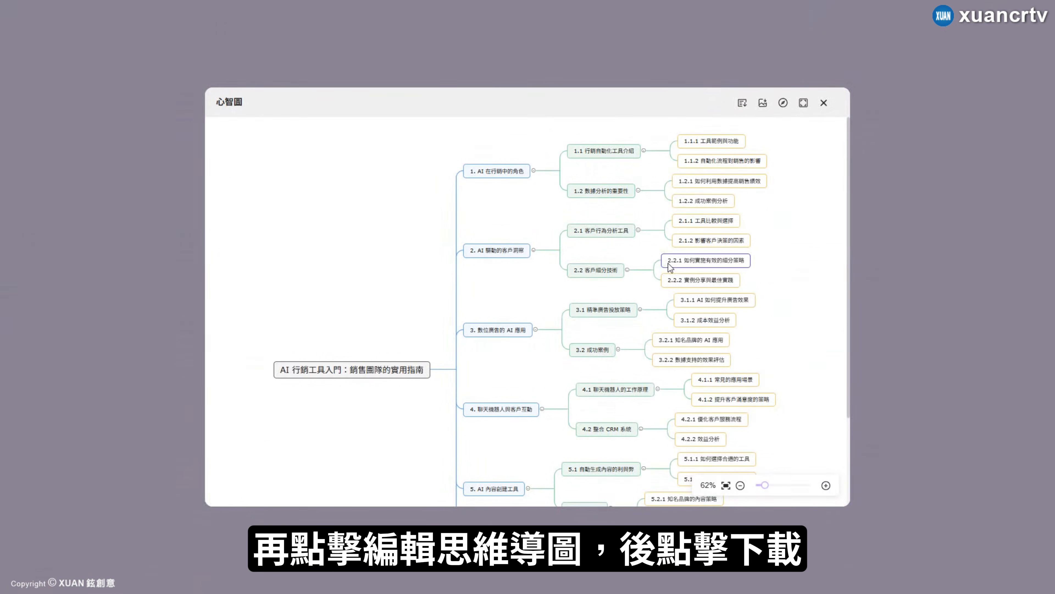
click(741, 105)
click(601, 328)
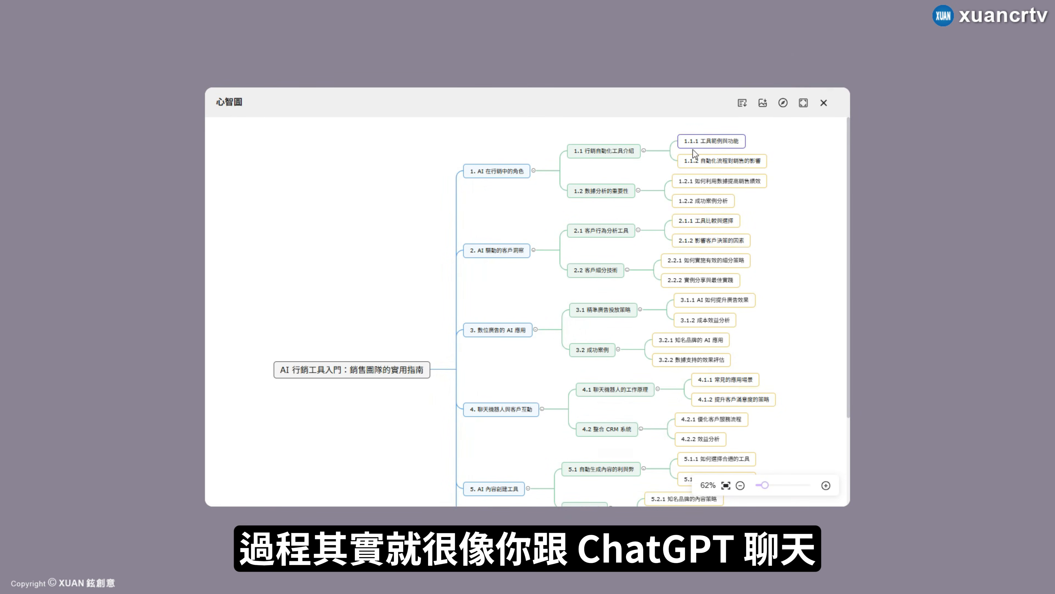
scroll(778, 308, down, 3)
click(823, 103)
- Download the outline and look over the downloaded document in Word
click(734, 262)
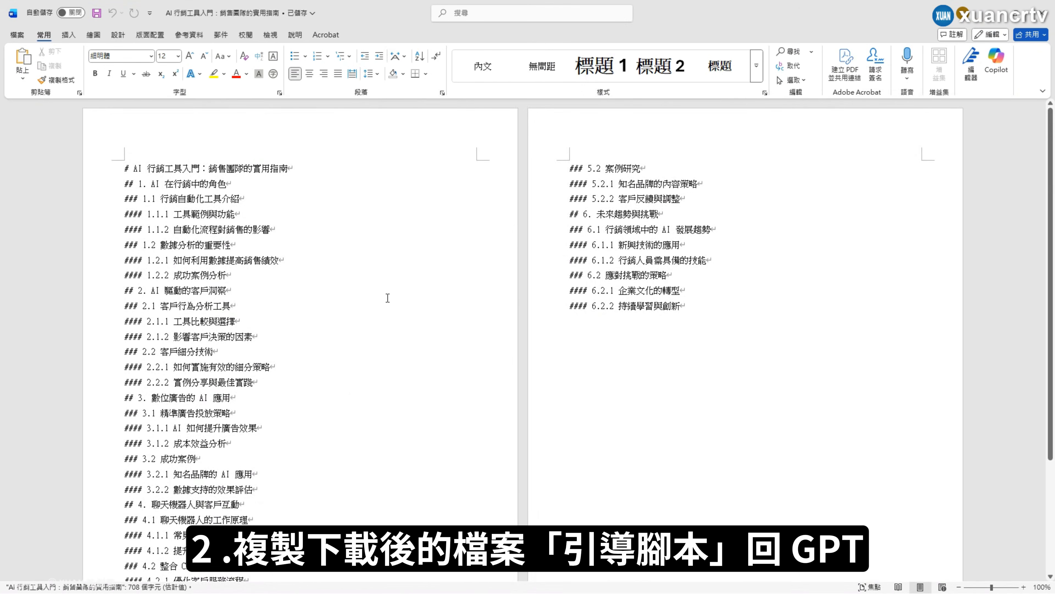
scroll(412, 315, down, 3)
scroll(412, 315, up, 3)
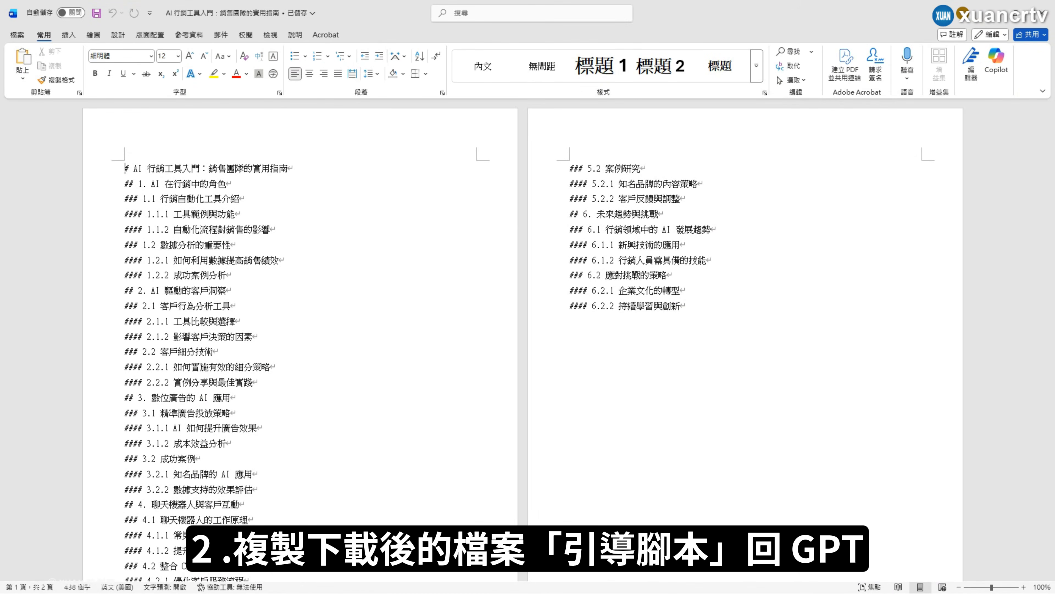
- Take the whole outline from Word into ChatGPT and select the expanded content it returns, from the closing remark up to the title
key(ctrl+a)
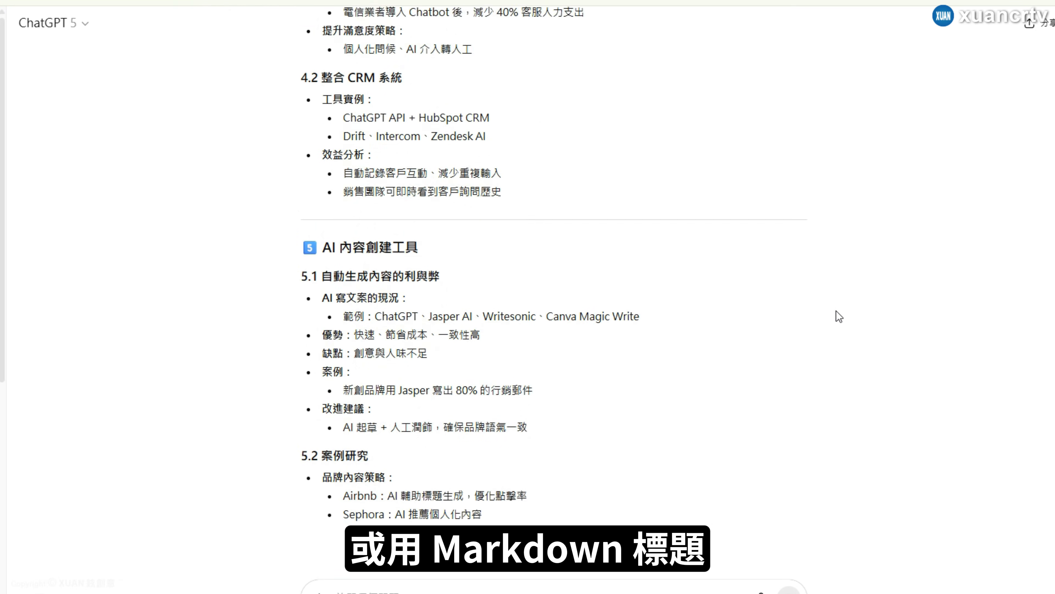
scroll(846, 297, down, 1)
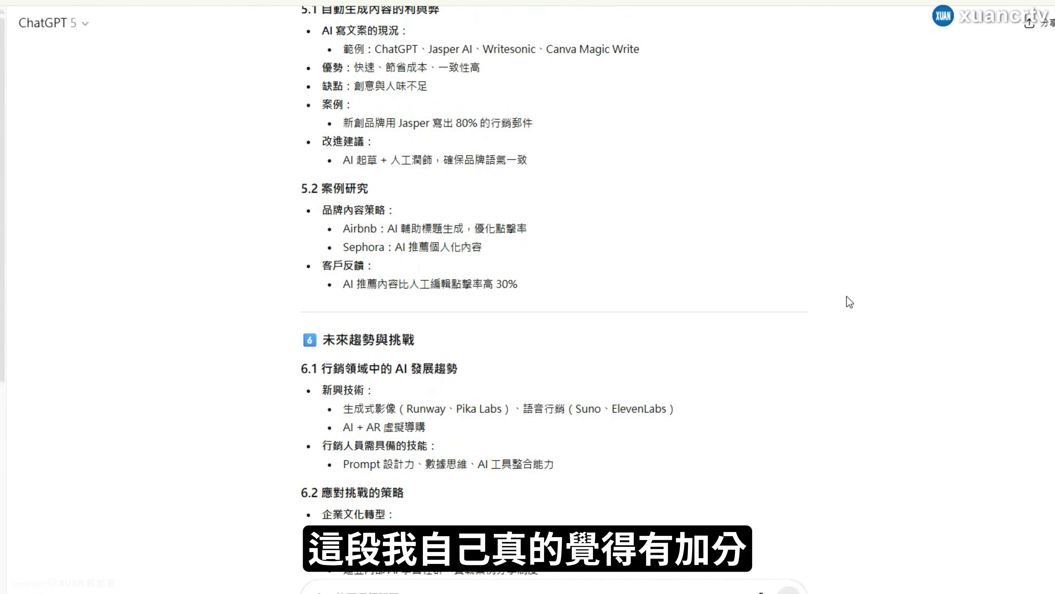
scroll(848, 293, down, 5)
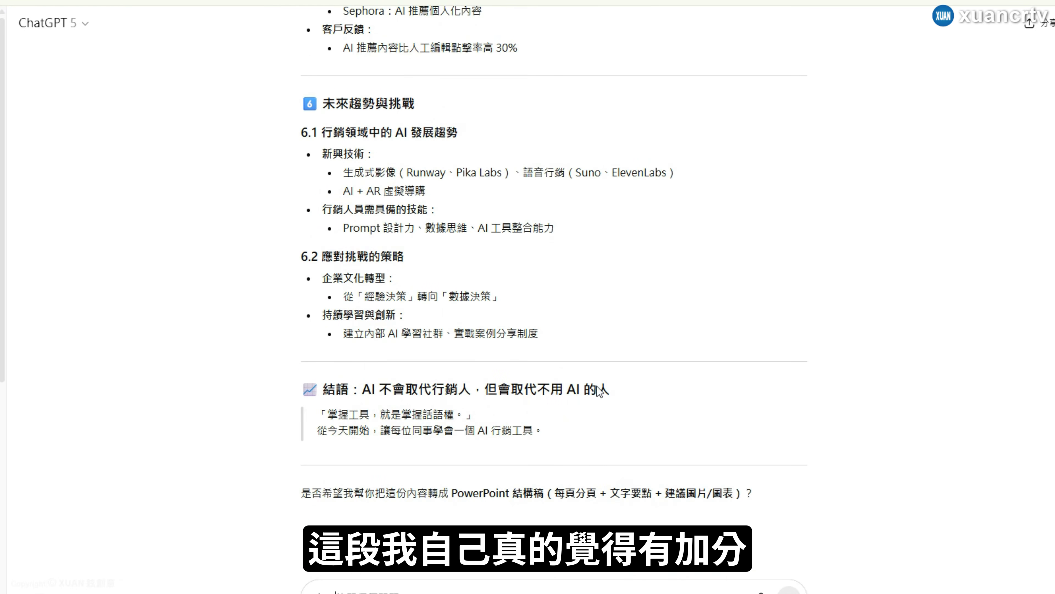
drag(569, 428, 311, 250)
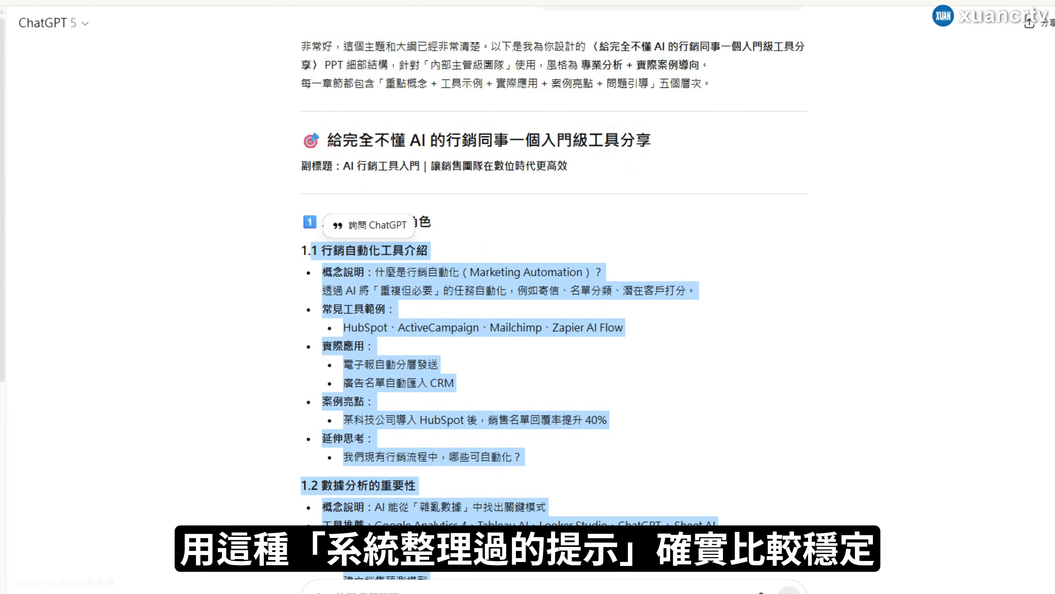
drag(351, 207, 300, 150)
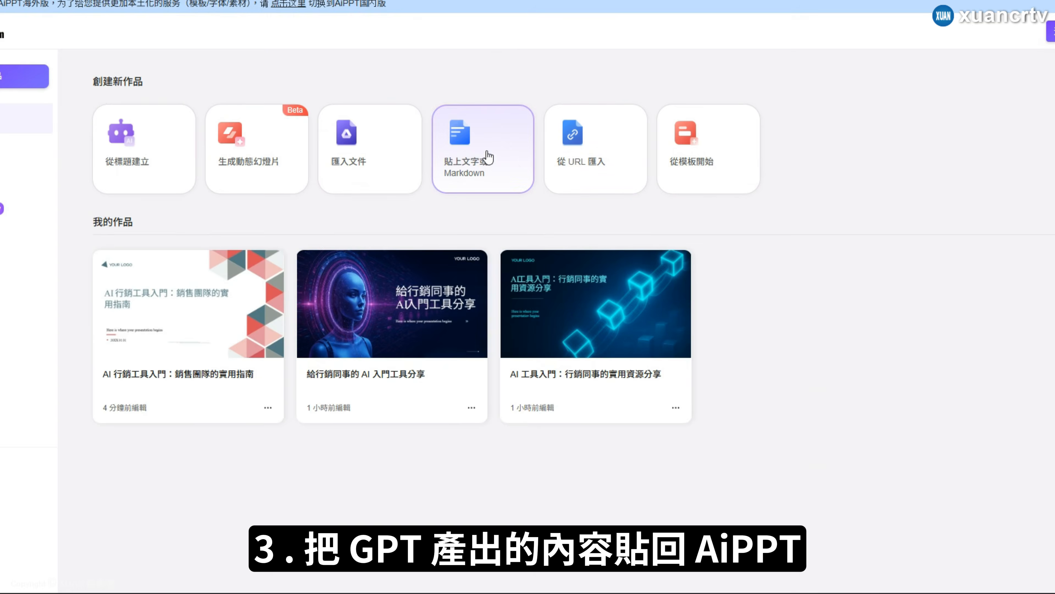
- Paste the ChatGPT content into AiPPT as free text for a new presentation and submit it
click(484, 153)
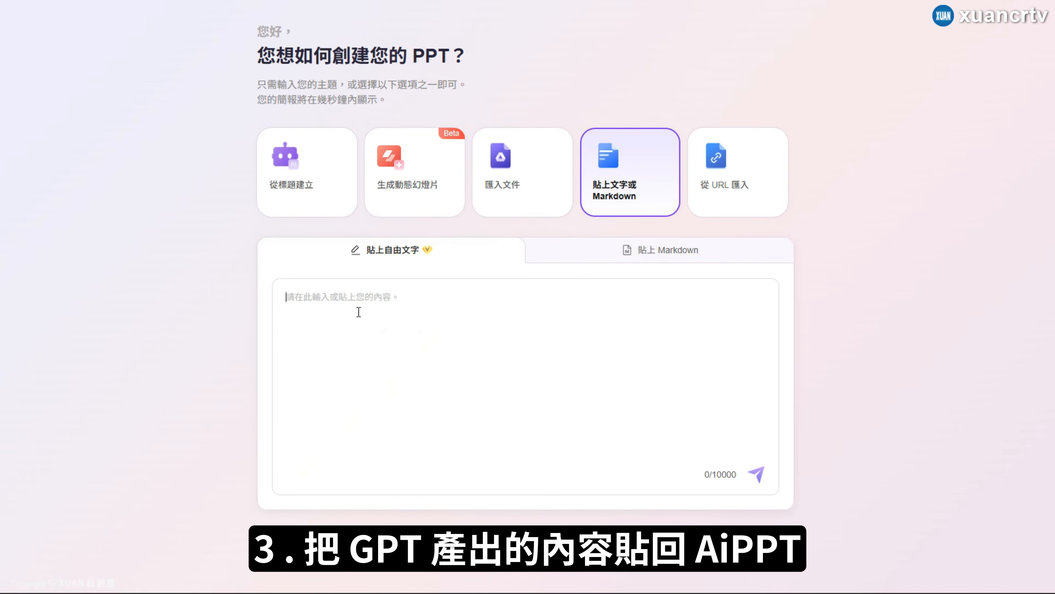
click(763, 479)
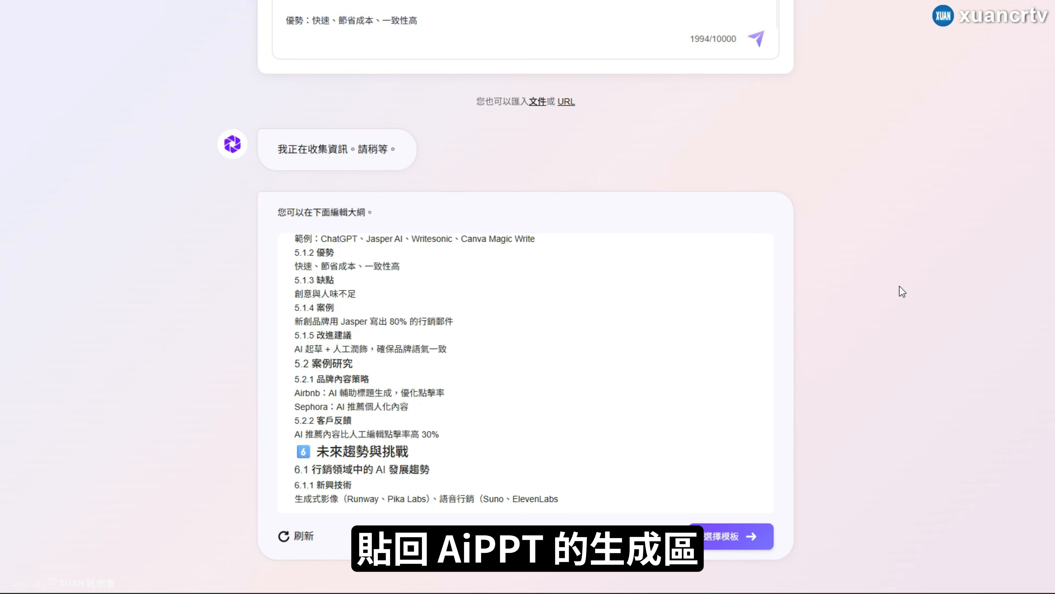
- Check the structured outline, choose the Biomedical Work Summary Report template and generate the PPT
scroll(530, 368, down, 20)
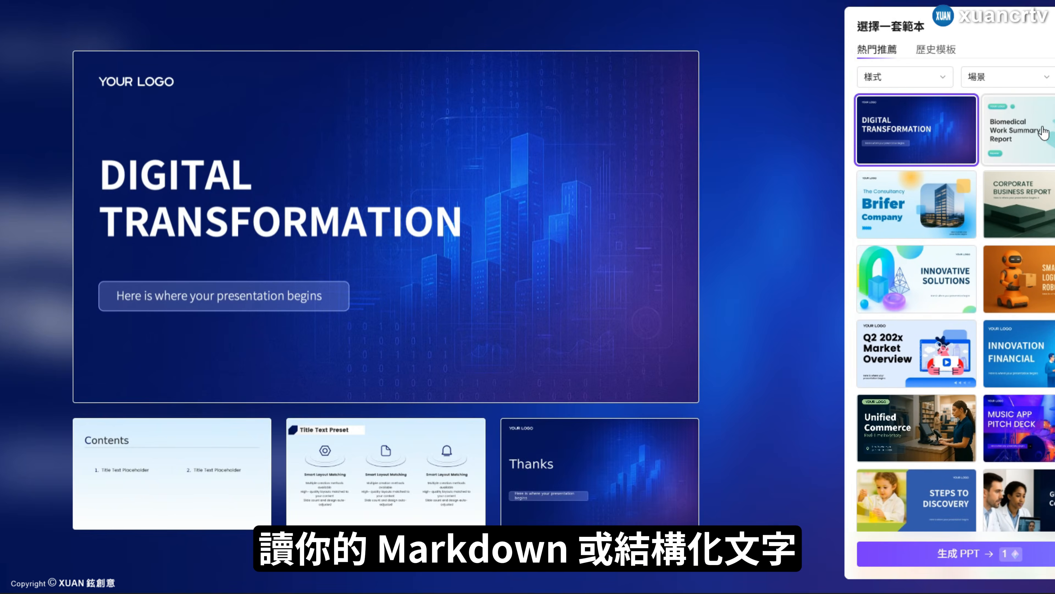
click(1044, 133)
click(1049, 556)
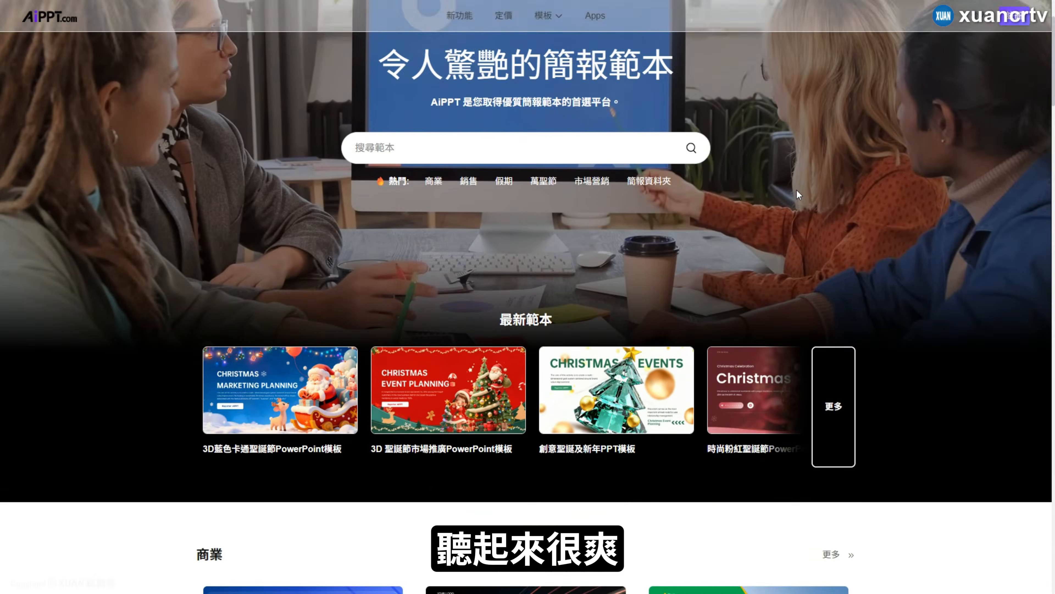
- Browse the AiPPT template gallery from the newest templates through the business, sales, holiday, marketing and pitch deck categories to the feature overview
scroll(796, 190, down, 4)
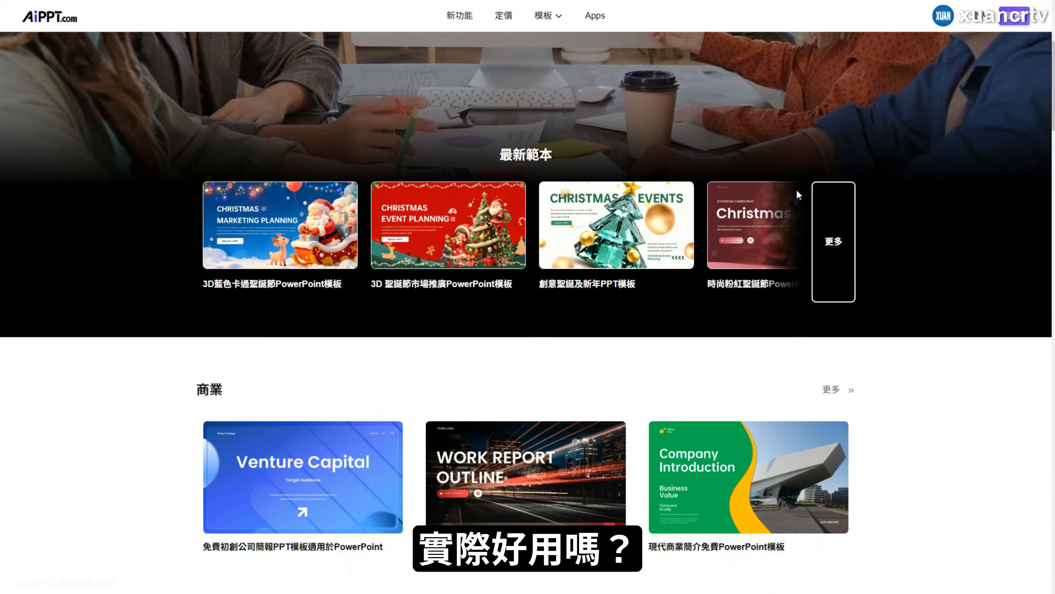
scroll(797, 189, down, 3)
scroll(796, 189, down, 5)
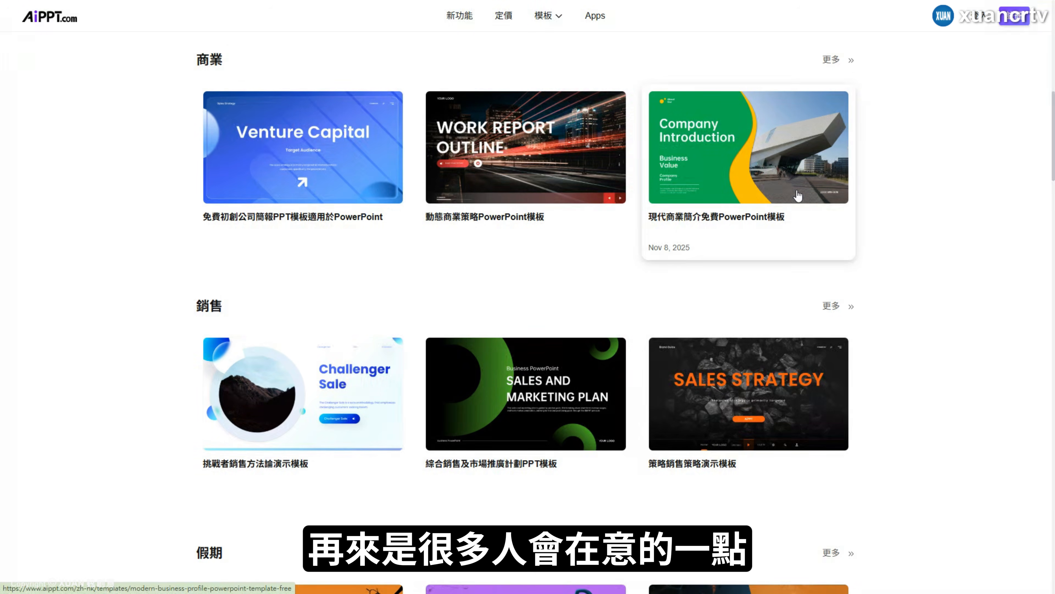
scroll(957, 202, down, 5)
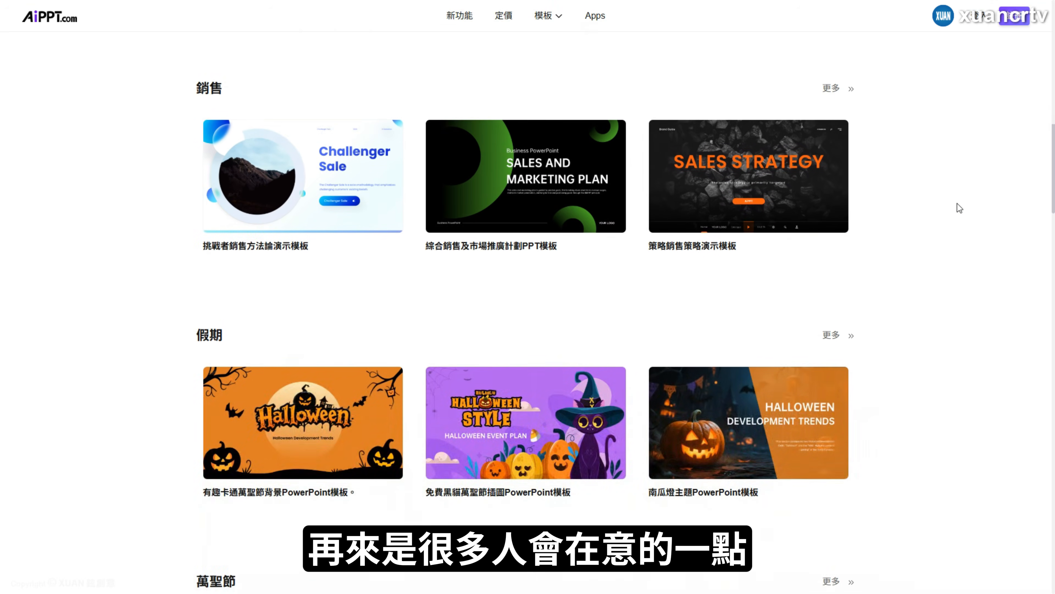
scroll(958, 203, down, 6)
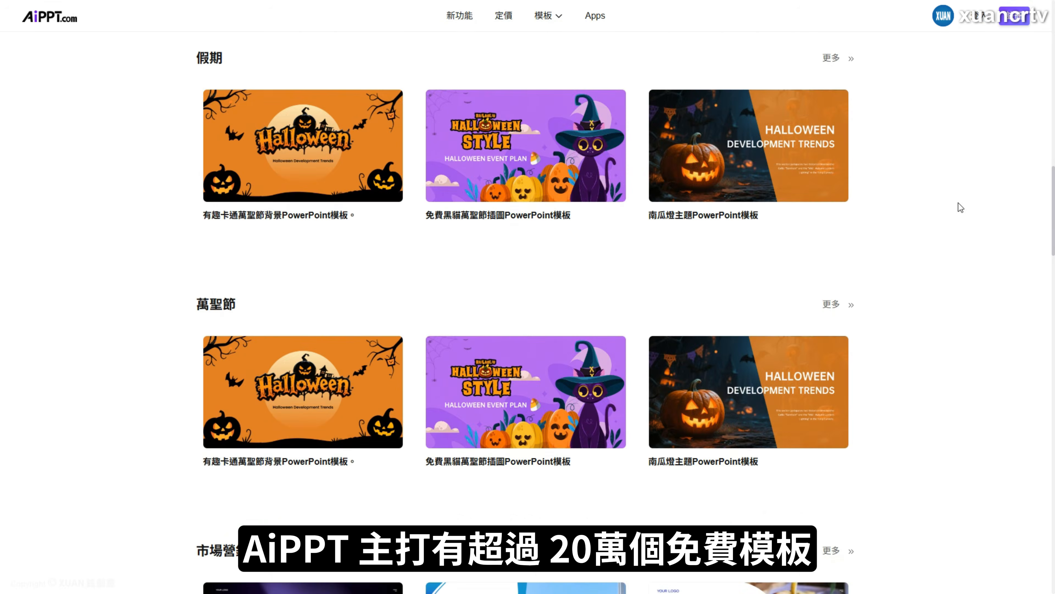
scroll(958, 203, down, 11)
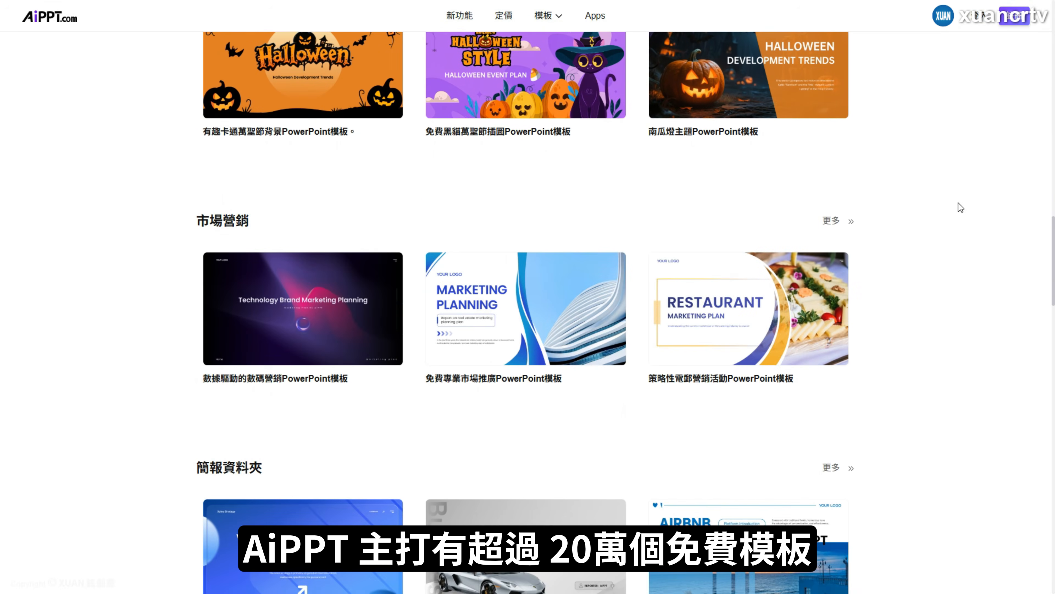
scroll(958, 203, up, 1)
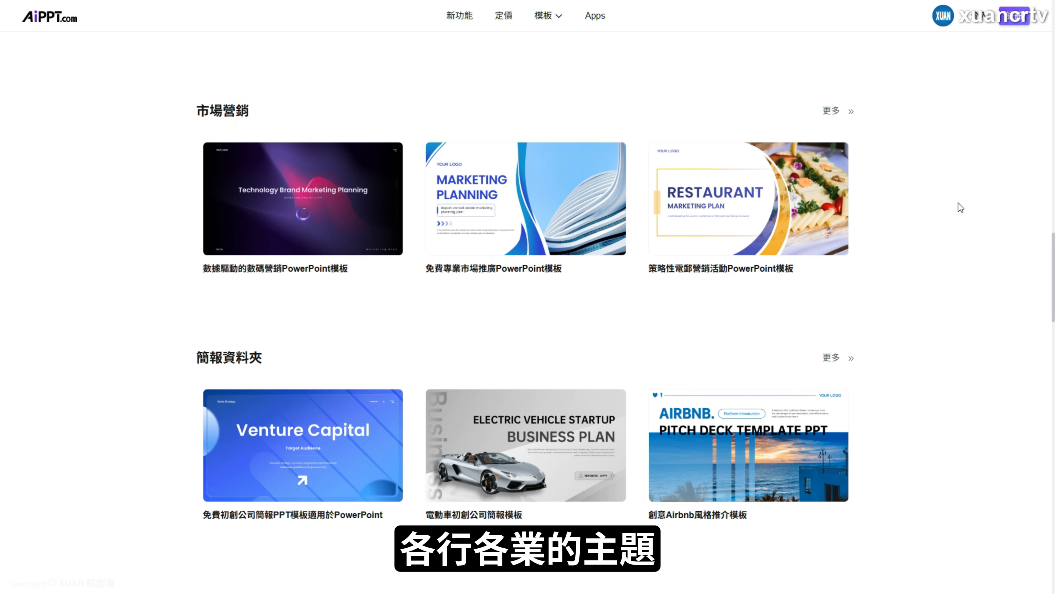
scroll(958, 202, down, 13)
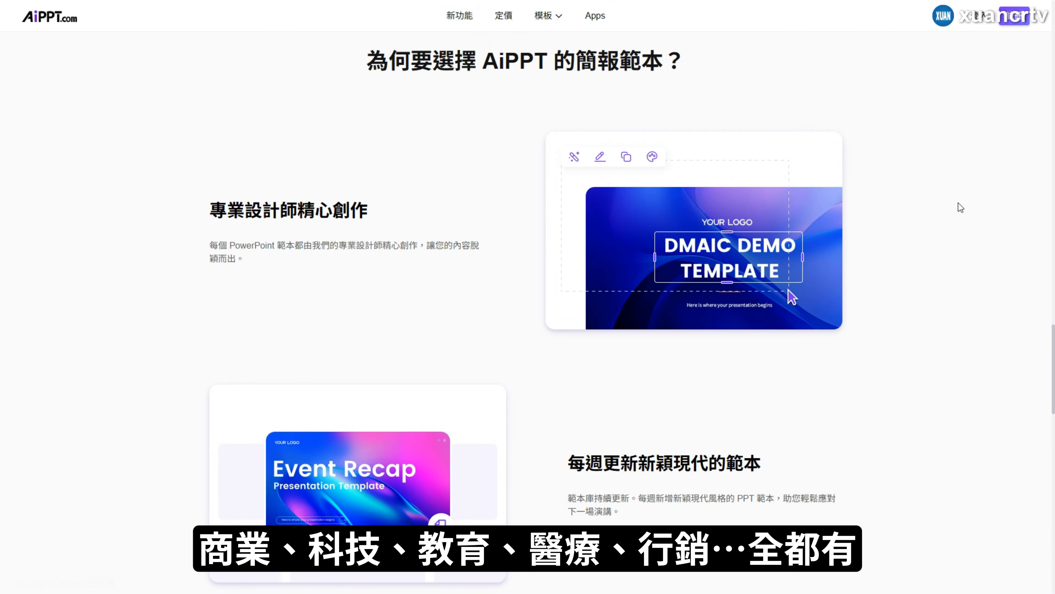
scroll(958, 203, down, 7)
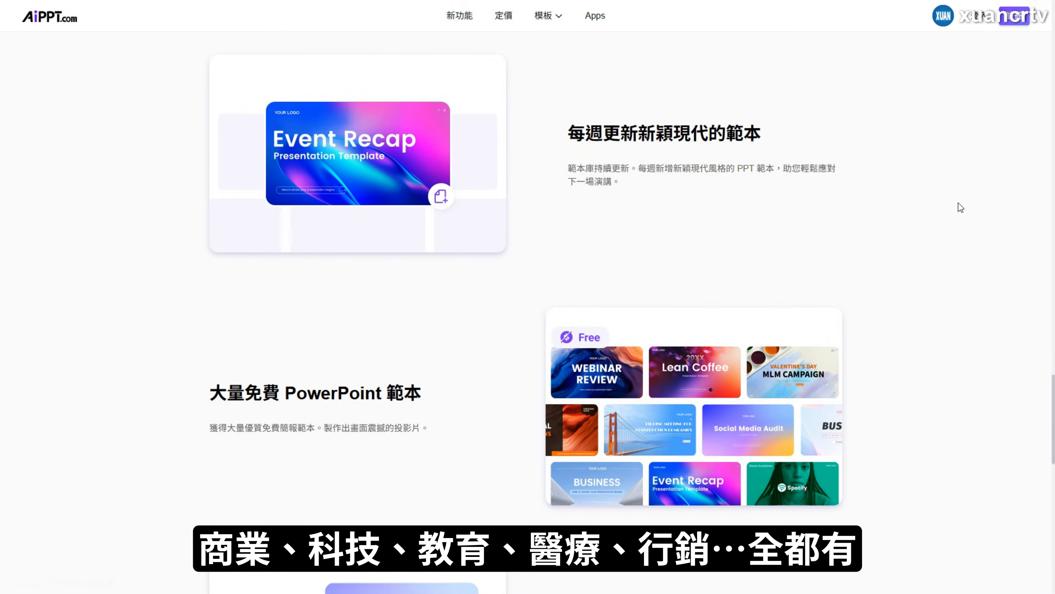
scroll(958, 203, down, 13)
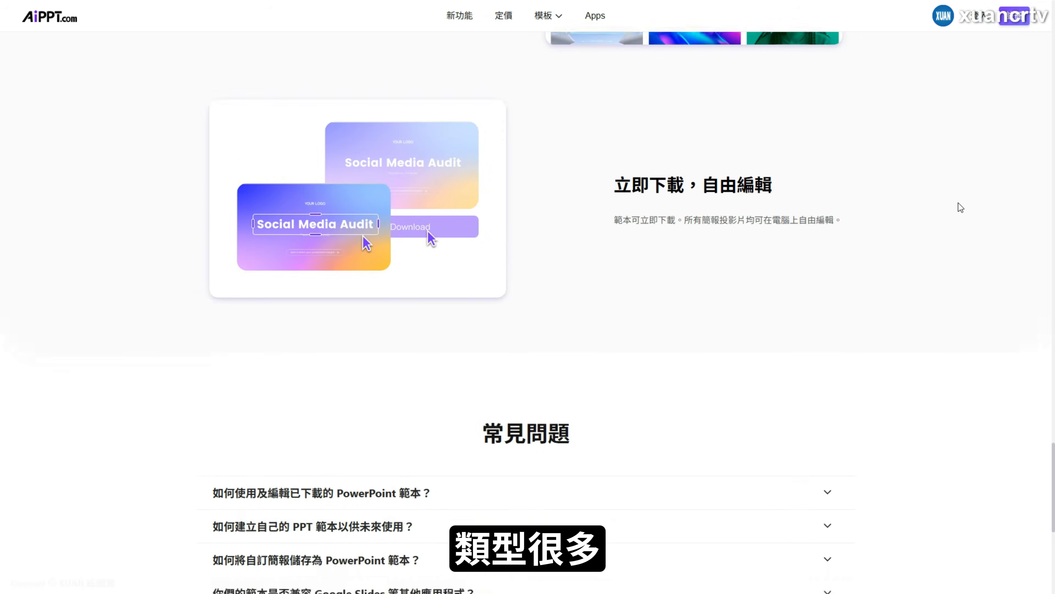
- Expand and read the four frequently asked questions about editing, creating, saving and compatibility of PowerPoint templates
scroll(958, 203, up, 2)
scroll(958, 203, down, 1)
click(800, 402)
scroll(803, 308, down, 2)
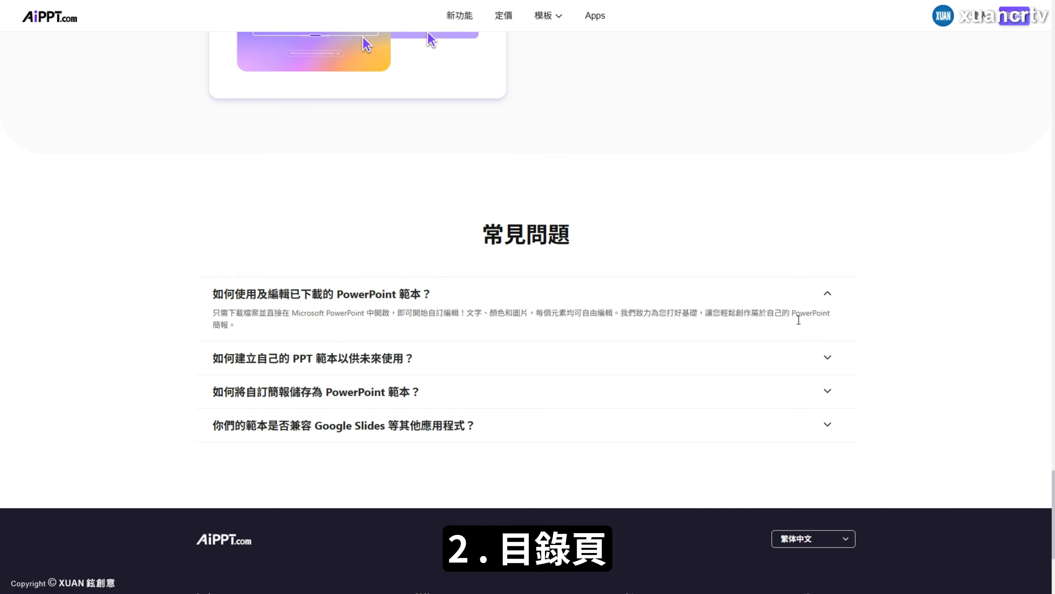
click(823, 368)
click(823, 428)
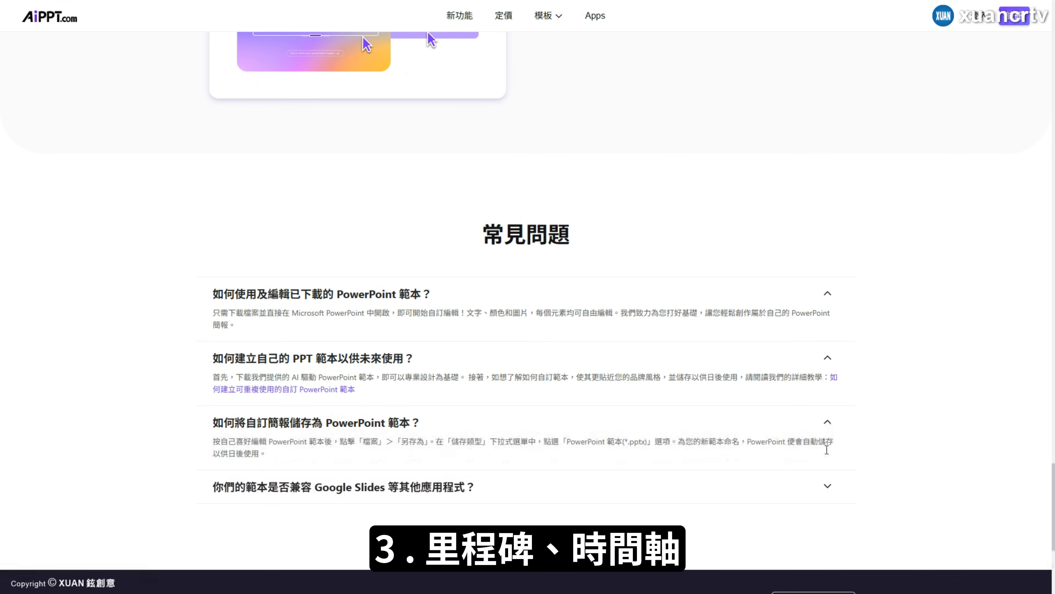
click(825, 488)
scroll(837, 437, down, 3)
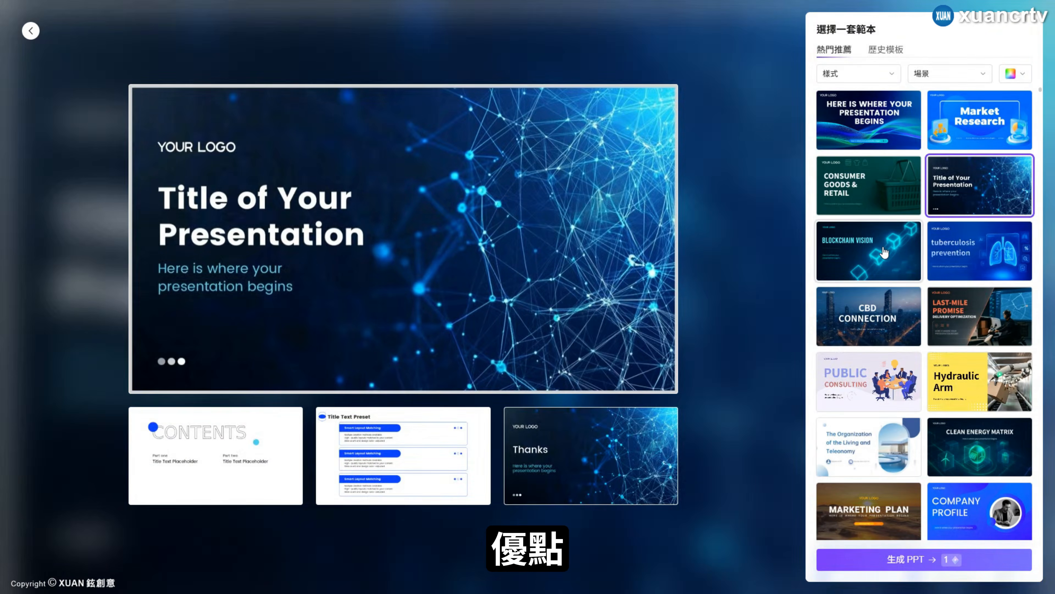
- Choose the Blockchain Vision template, look at the scene filter options and generate the PPT
click(880, 248)
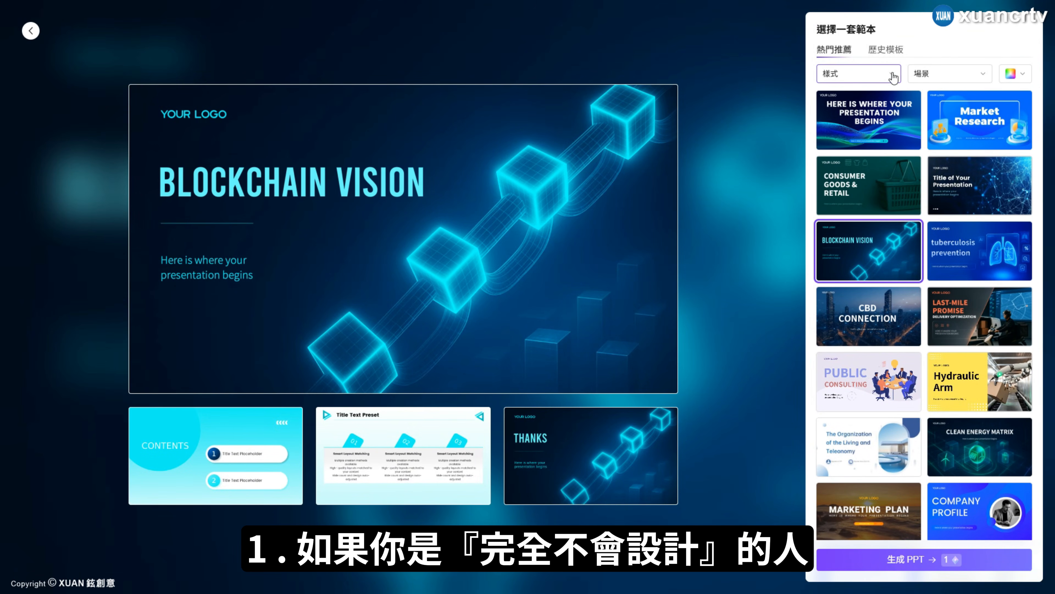
mouse_move(972, 74)
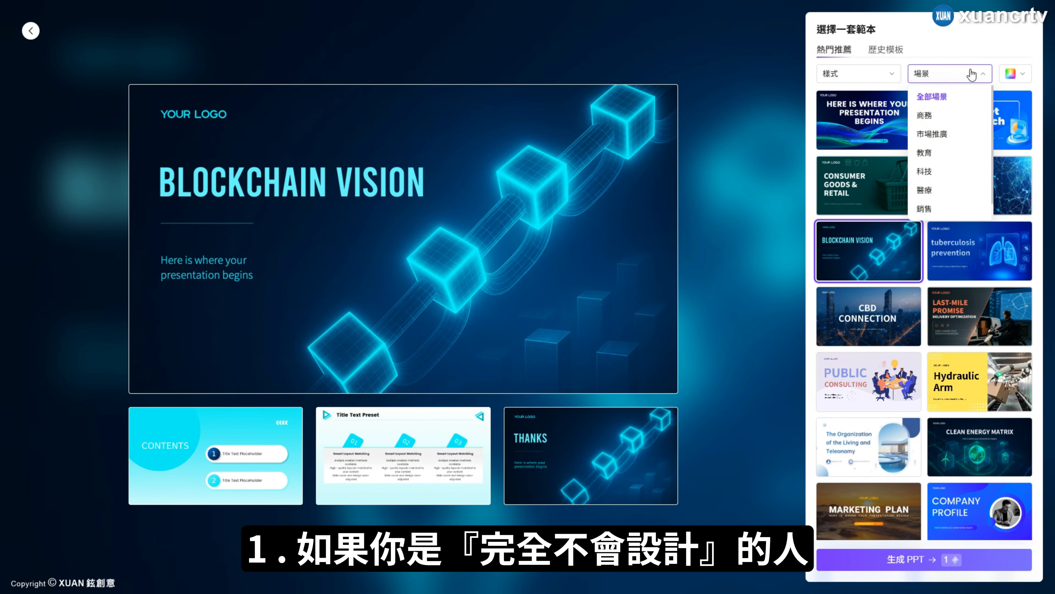
click(963, 559)
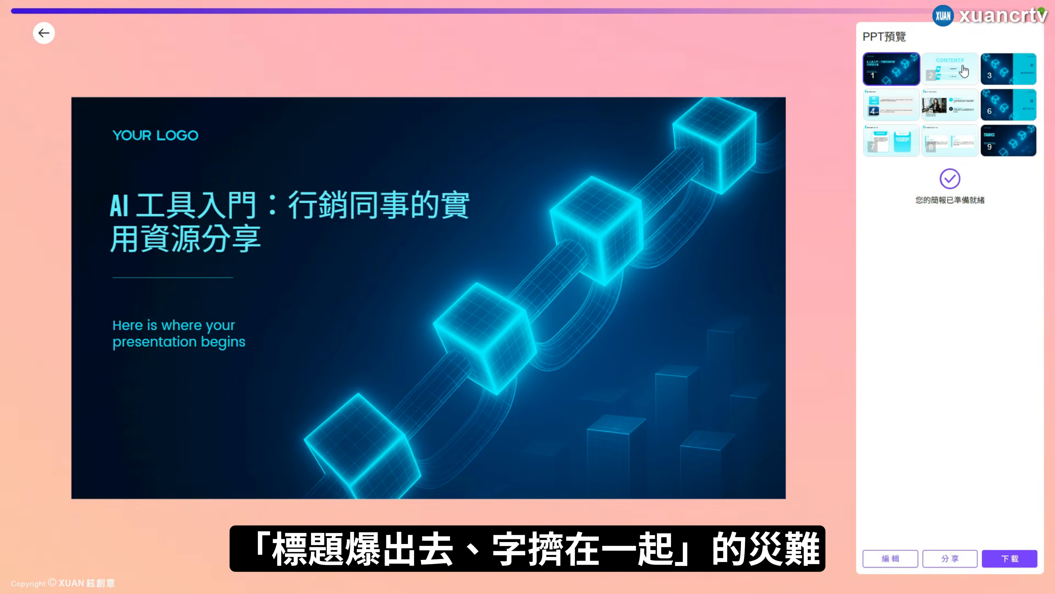
- Preview slides 2 to 9 of the generated presentation to examine their layout and content
click(950, 70)
click(1014, 71)
click(877, 111)
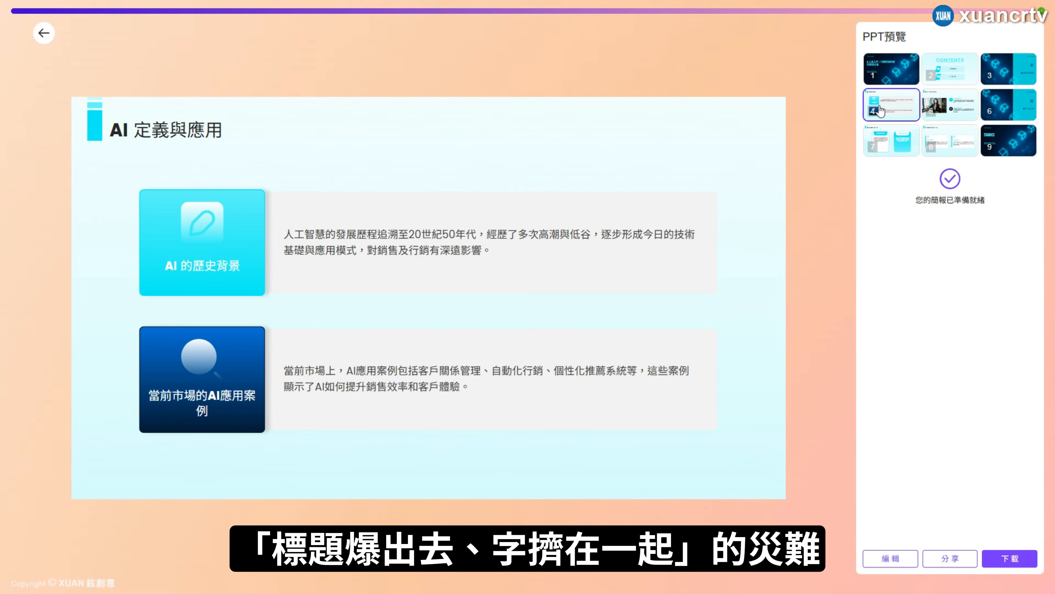
click(946, 111)
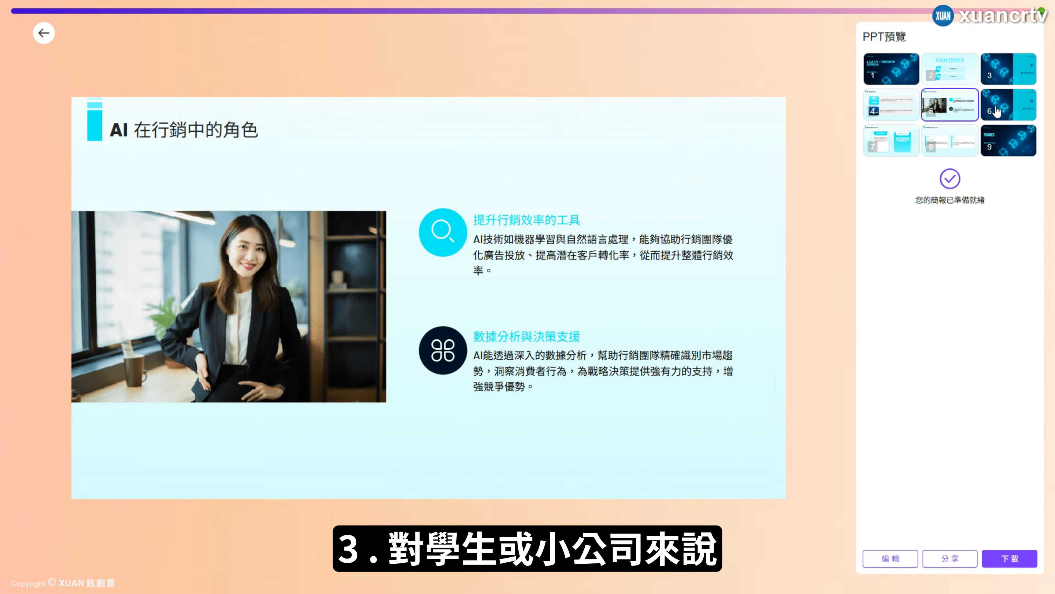
click(1009, 105)
click(901, 133)
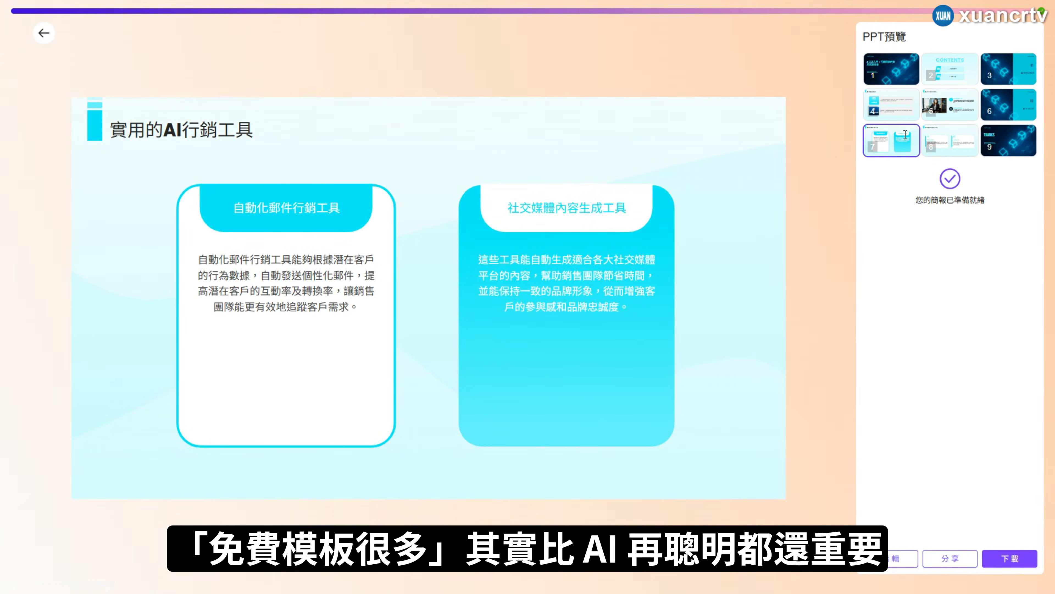
click(949, 141)
click(1009, 140)
- Open the generated presentation for editing and select the subtitle and title on the cover slide
click(914, 559)
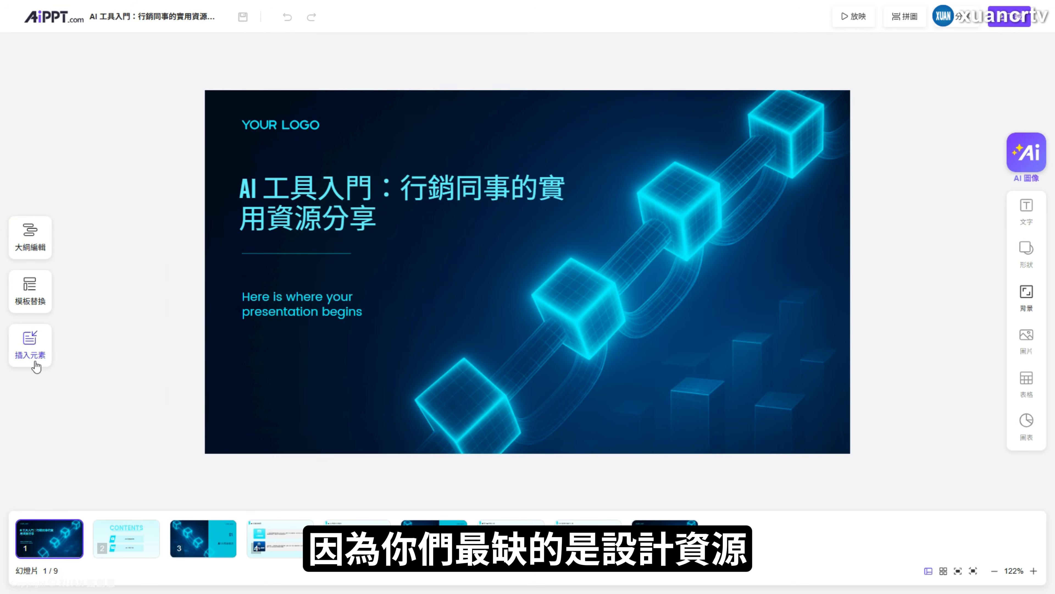
click(346, 310)
click(345, 217)
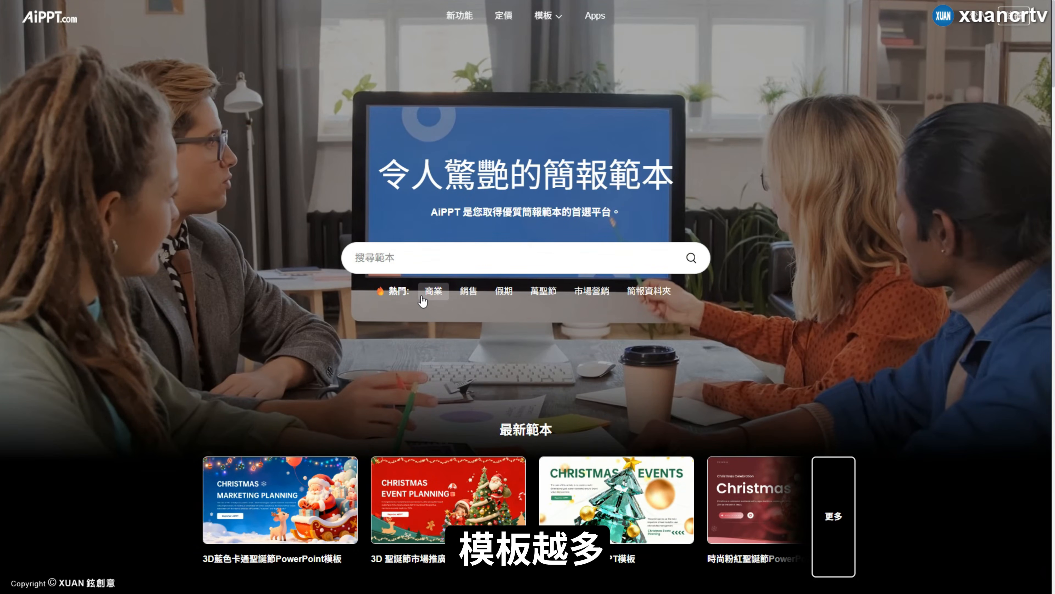
- Open the 商業 template category in the gallery and browse its templates
click(426, 295)
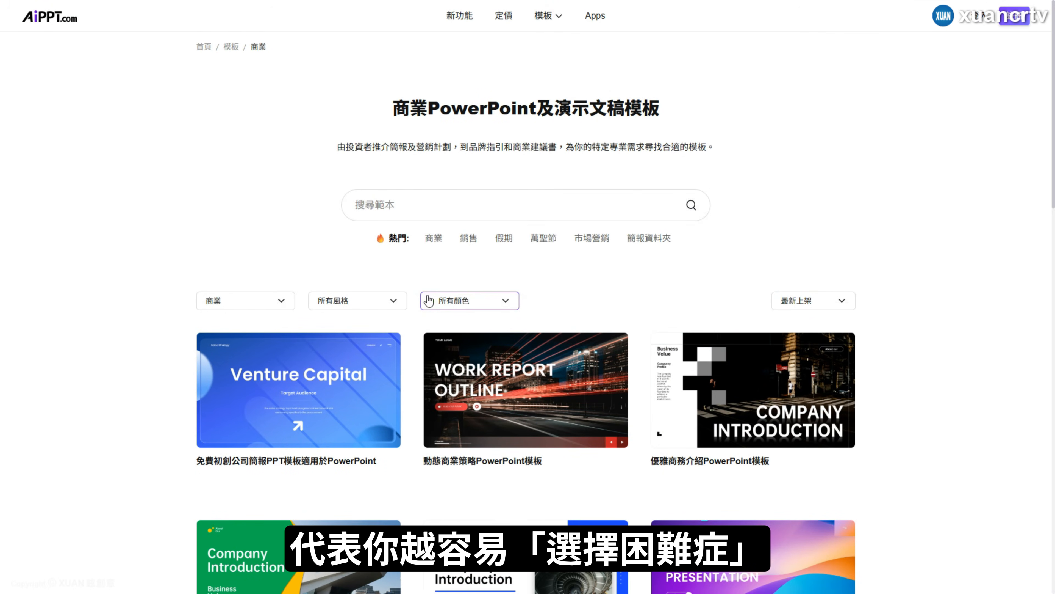
scroll(809, 260, down, 15)
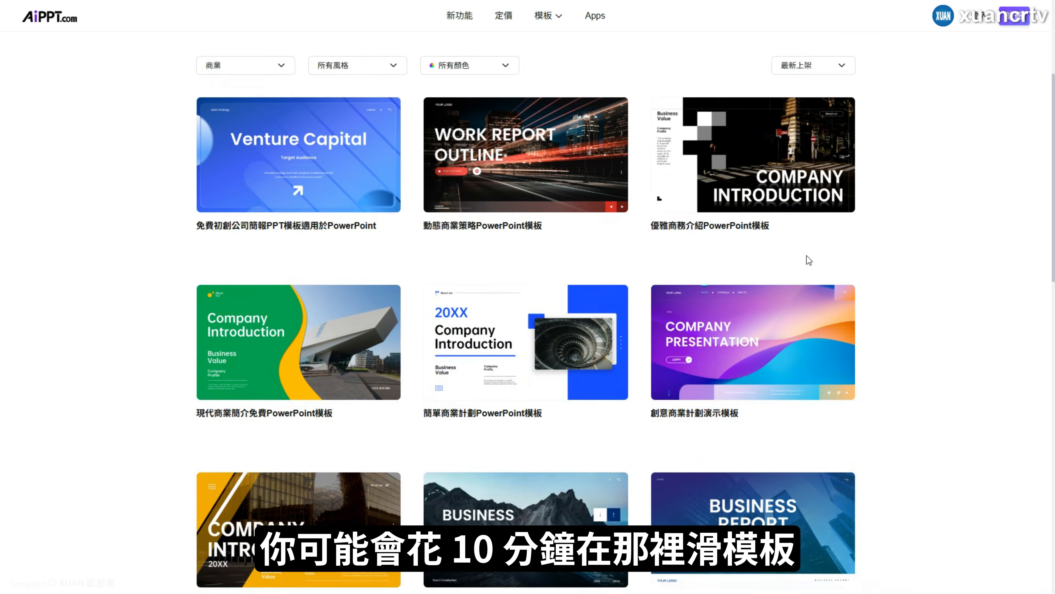
scroll(809, 261, down, 5)
scroll(764, 299, up, 20)
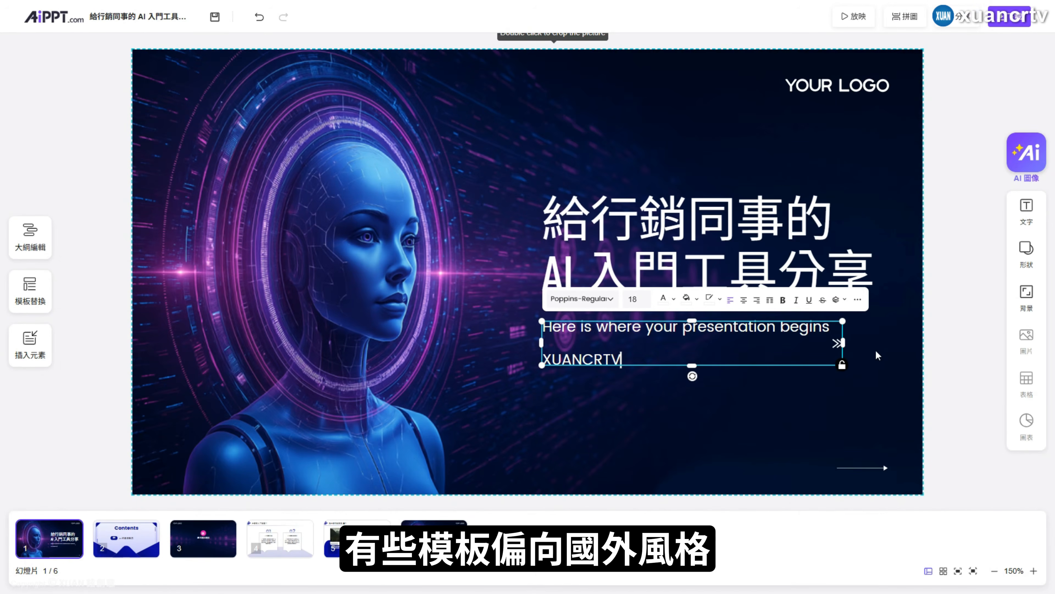
- In the 給行銷同事的 AI 入門工具分享 presentation, open the cover subtitle's text settings and remove the blank line between its two lines
key(ctrl+a)
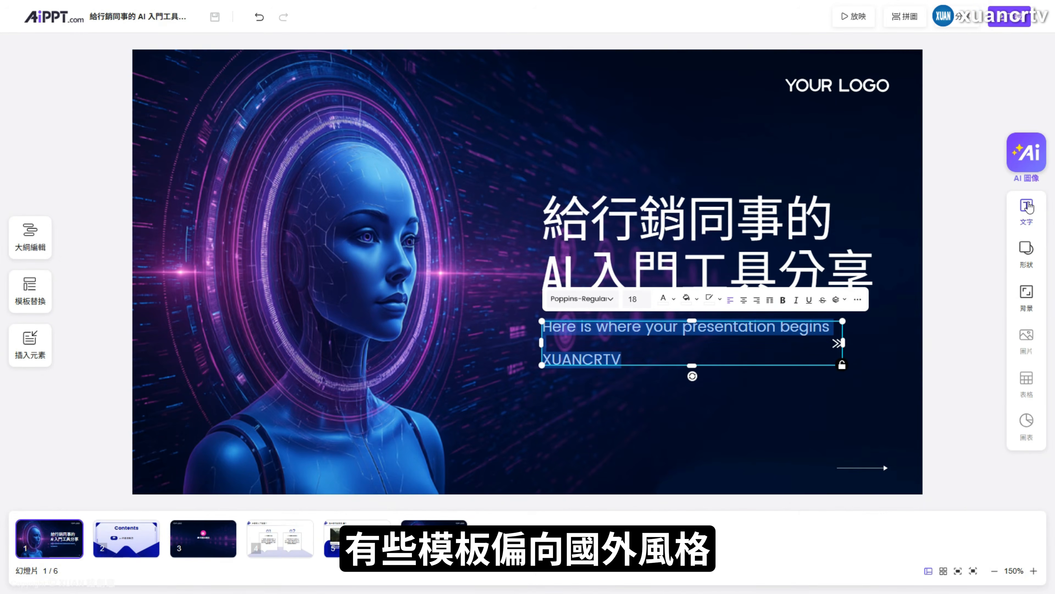
click(1027, 207)
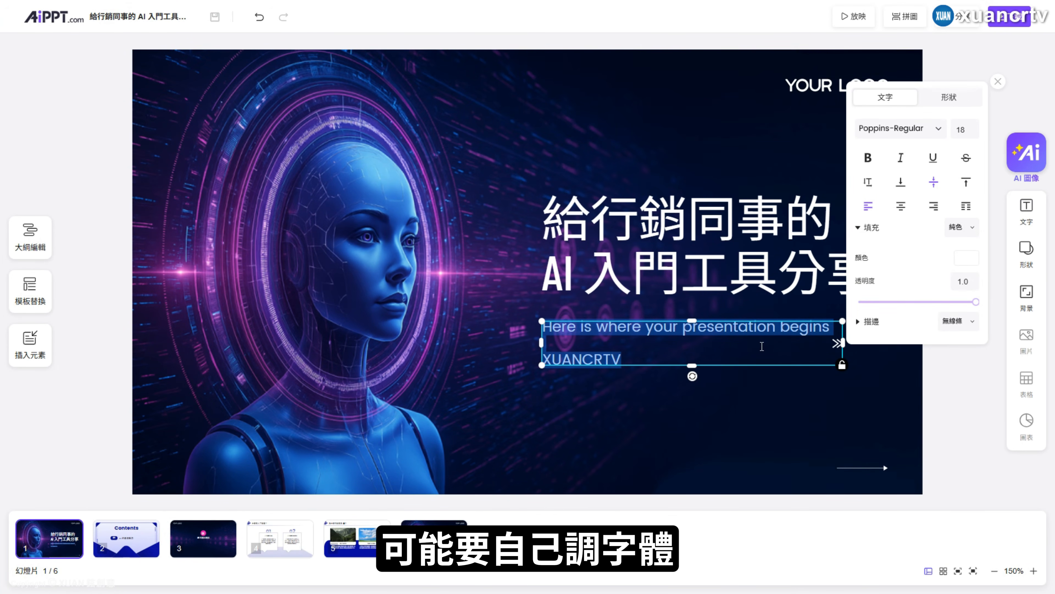
click(576, 343)
key(BackSpace)
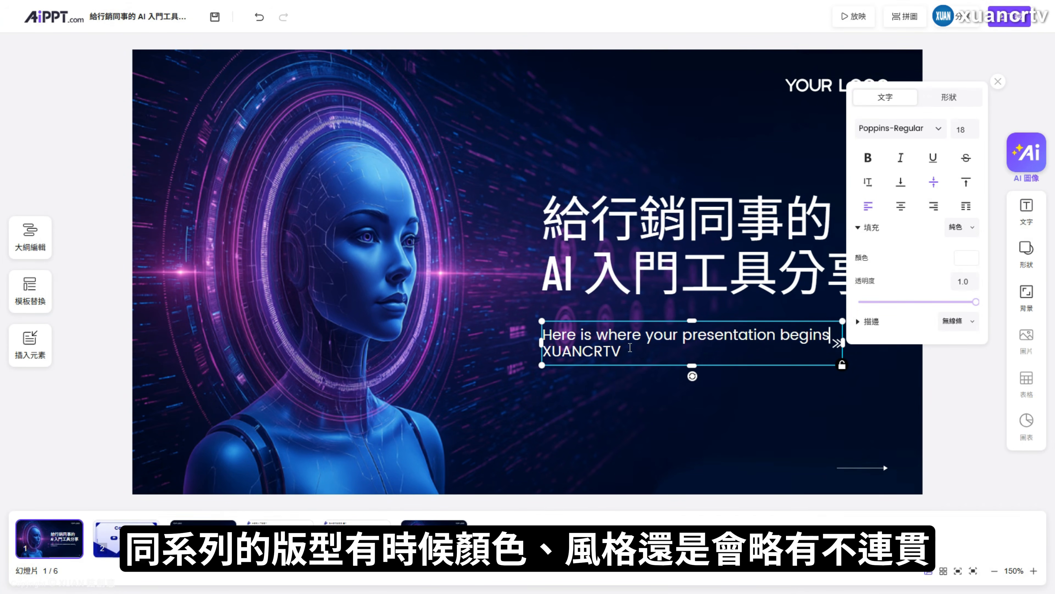
- Move the cover slide's subtitle slightly down and to the left, and deselect it
click(954, 396)
drag(795, 337, 790, 346)
click(956, 409)
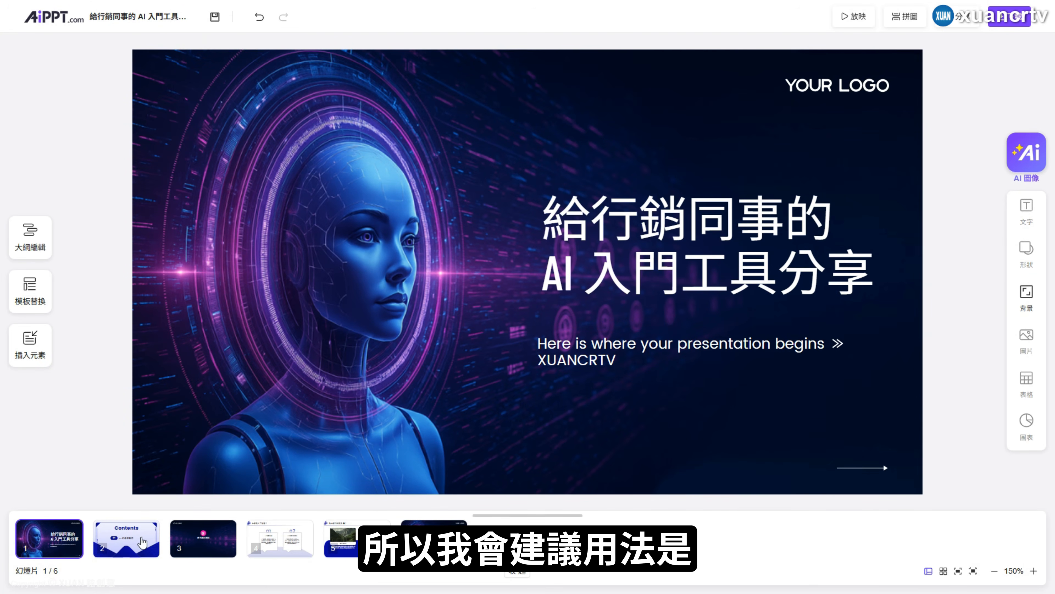
- Go through slides 2 to 6 of the presentation to examine whether their colours and styles are consistent
click(126, 540)
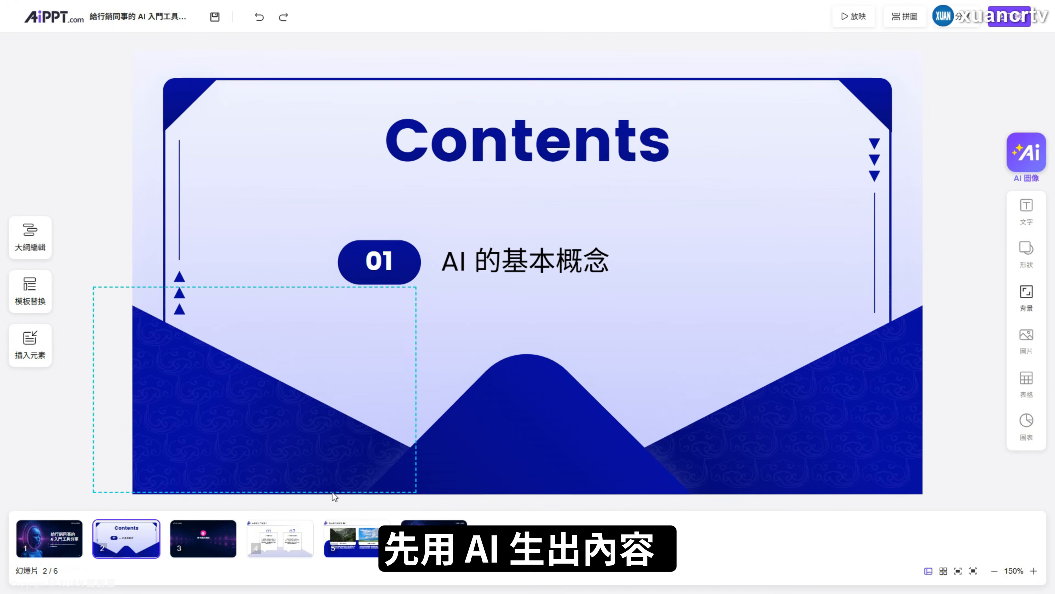
click(235, 522)
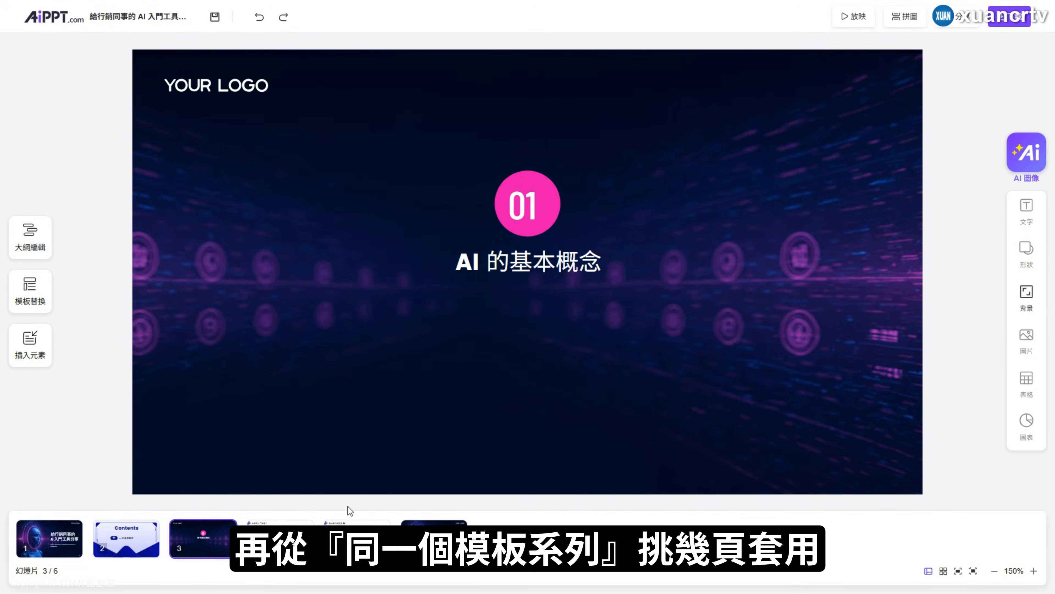
click(280, 538)
click(357, 539)
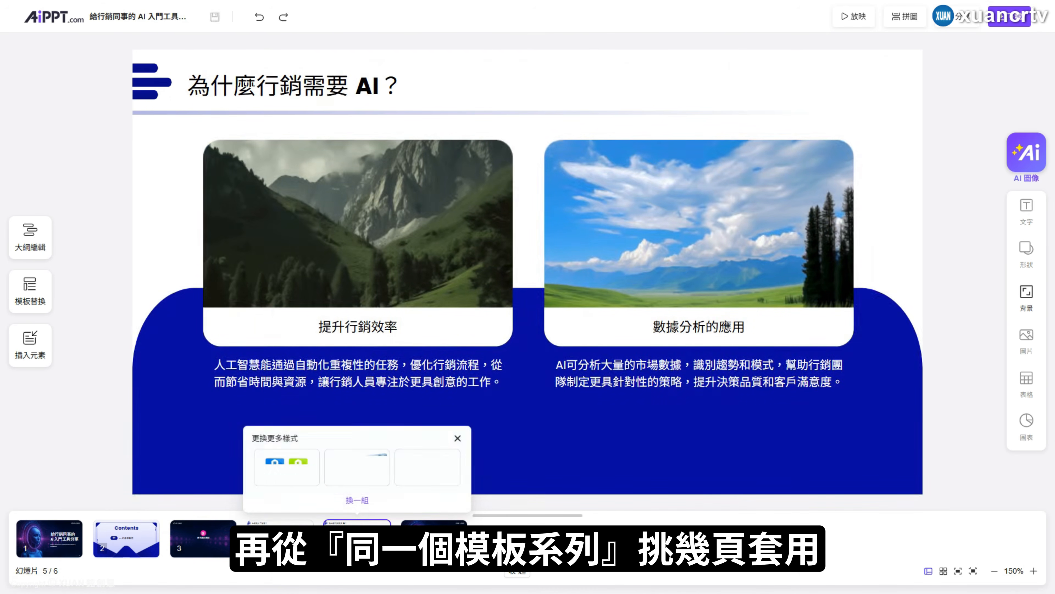
click(435, 538)
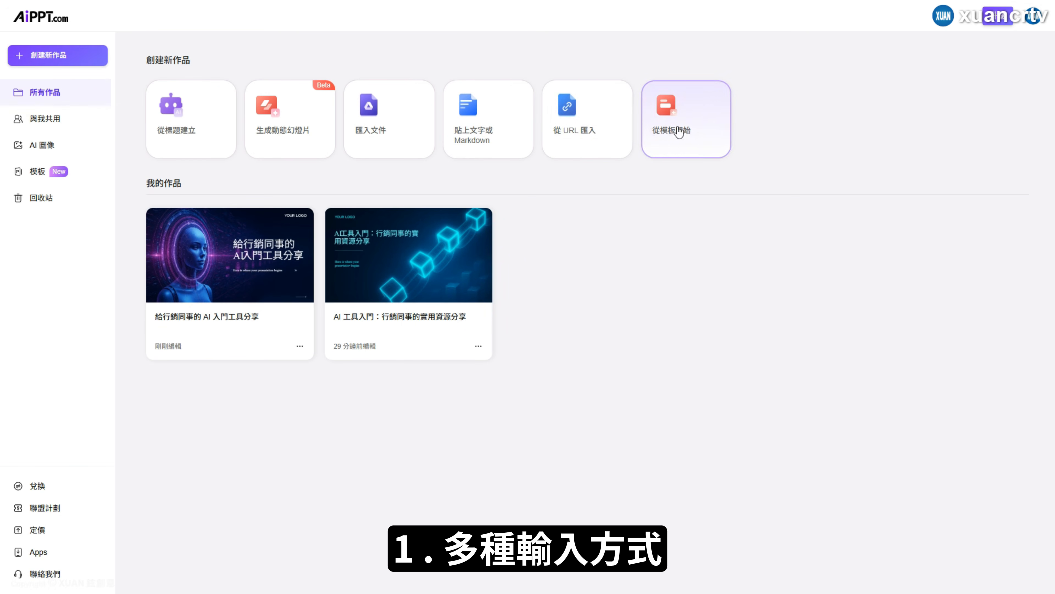
- Examine the creation options 生成動態幻燈片, 匯入文件, 貼上文字或 Markdown and 從 URL 匯入 one after another
click(261, 125)
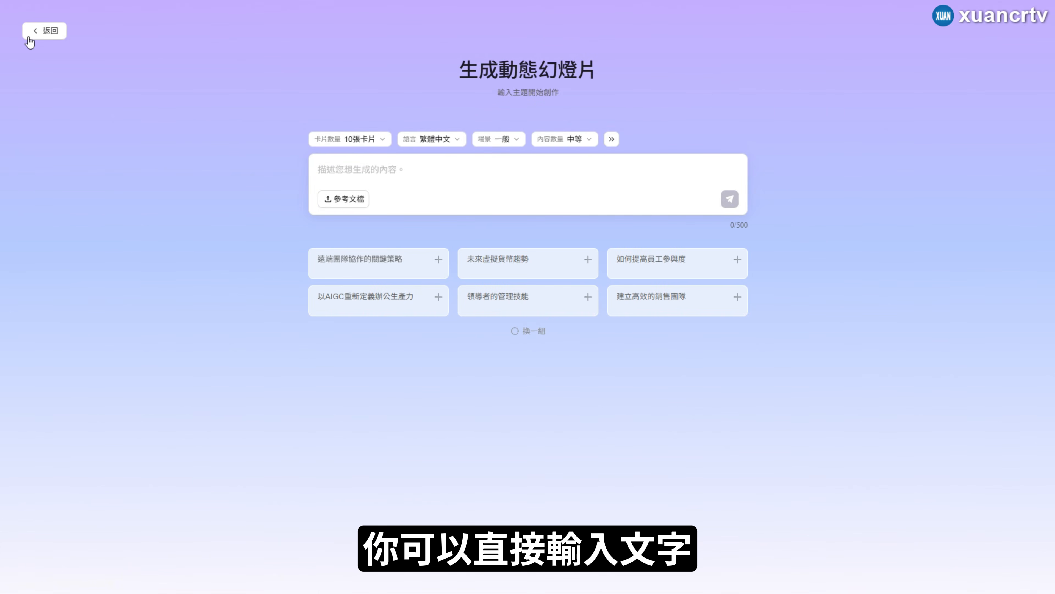
click(37, 31)
click(389, 125)
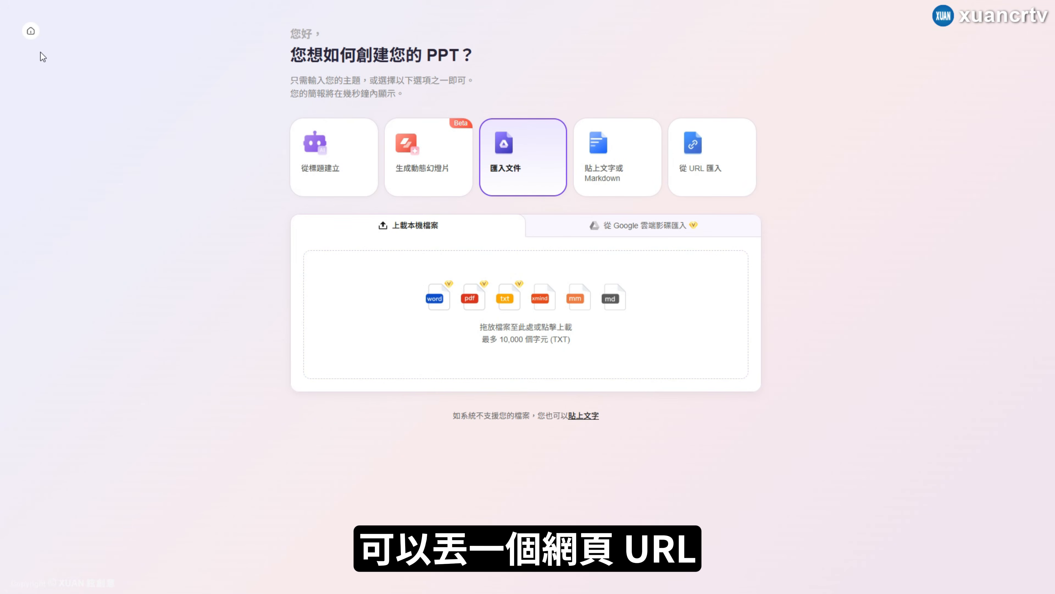
click(30, 31)
click(477, 145)
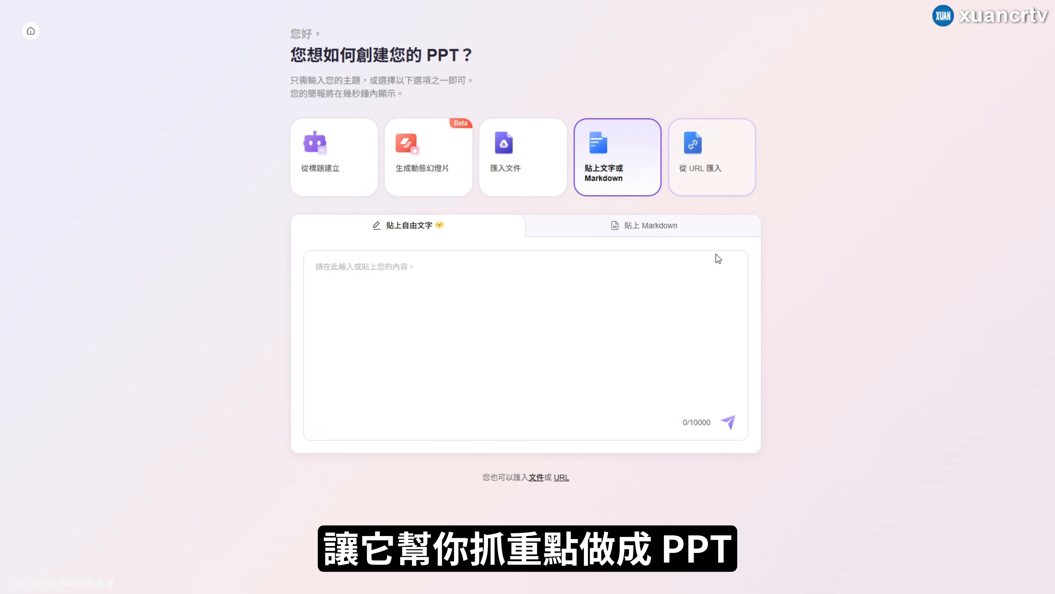
click(30, 31)
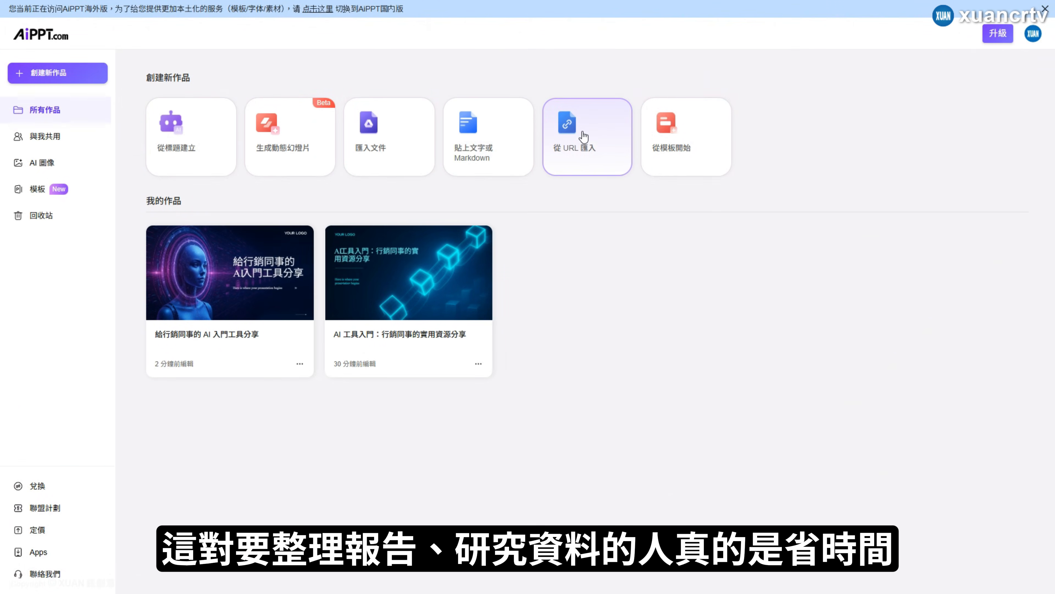
click(588, 135)
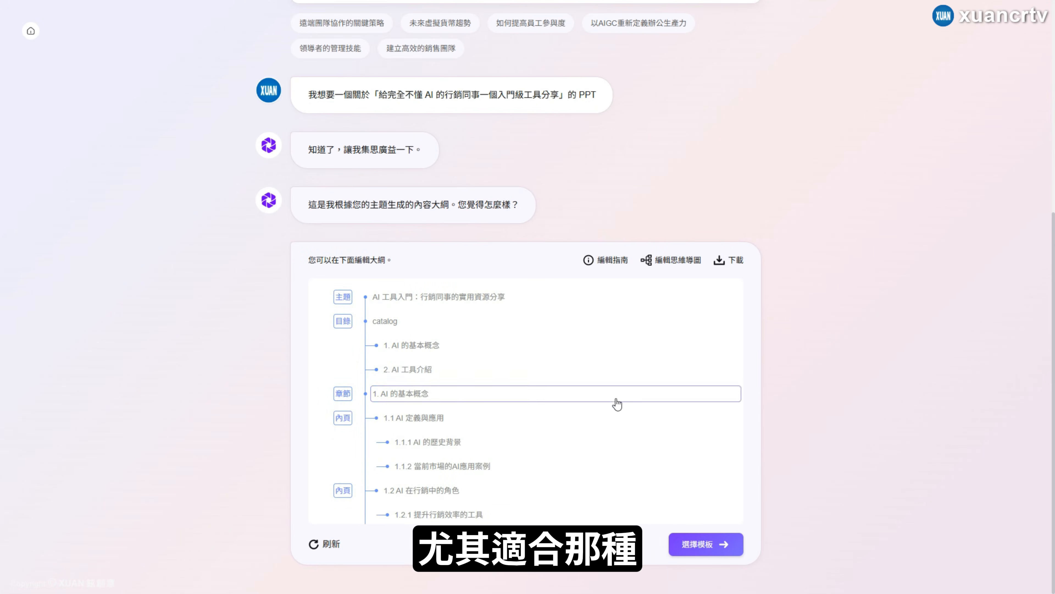
- Review the generated outline of AI 工具入門：行銷同事的實用資源分享 from start to ending, and continue to template selection
scroll(618, 395, down, 5)
scroll(622, 399, down, 1)
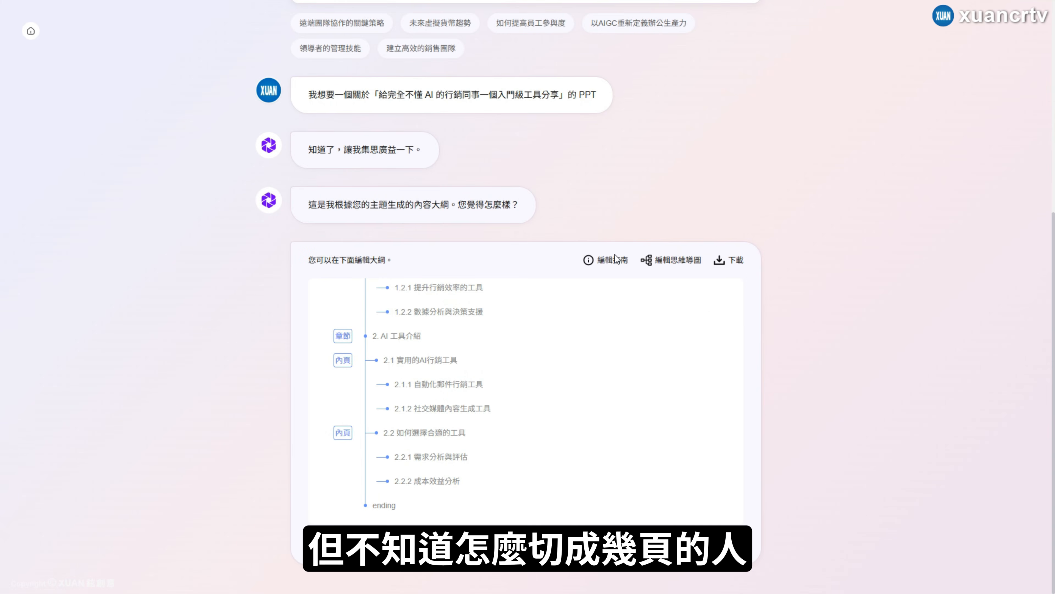
mouse_move(617, 263)
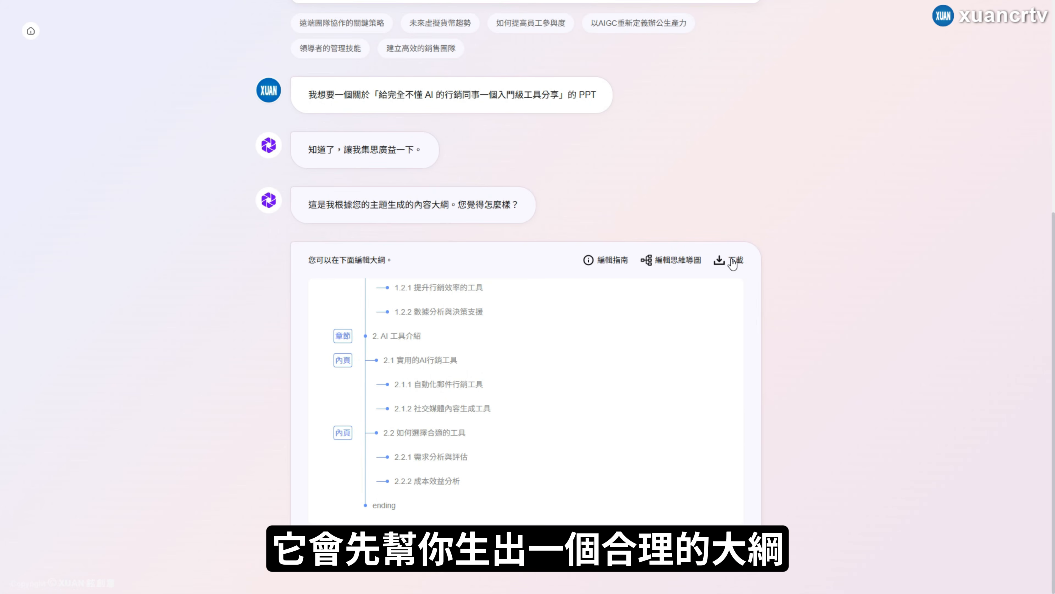
scroll(628, 405, up, 5)
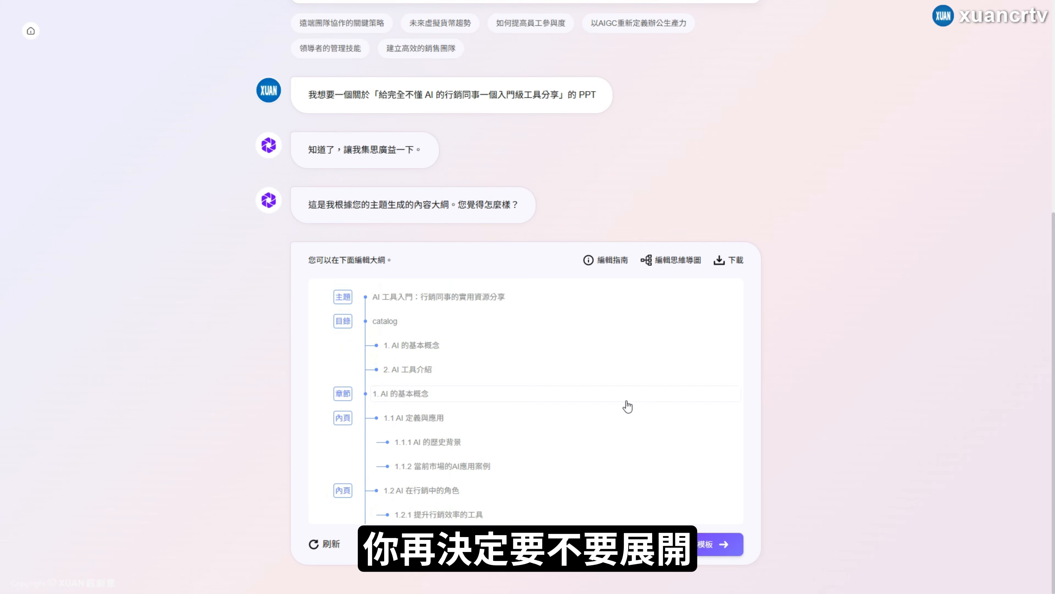
scroll(676, 459, down, 5)
click(726, 548)
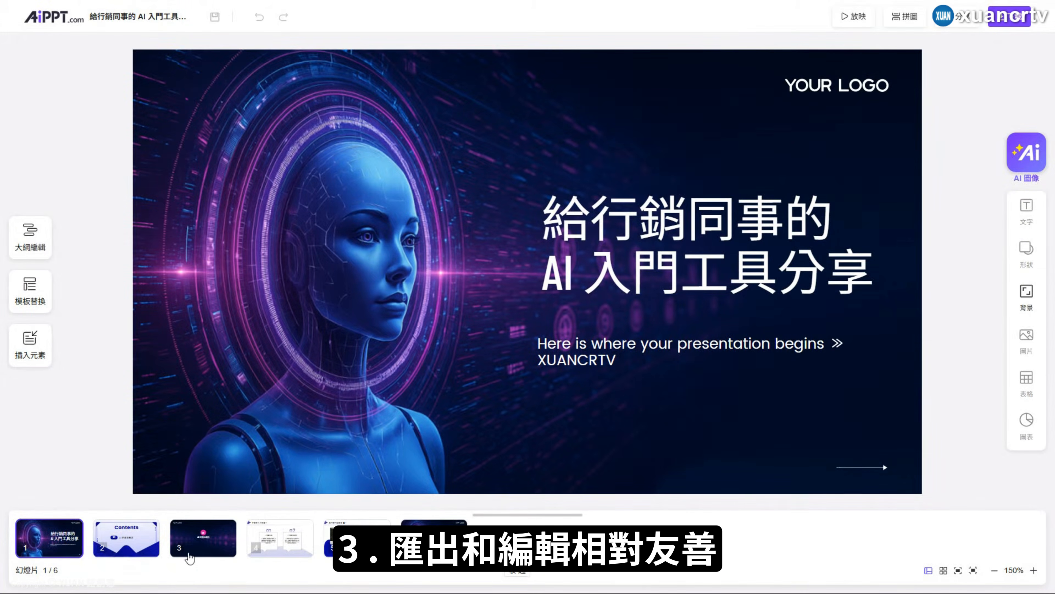
- On the Contents slide of the presentation, try to move an element in the middle and undo the change
click(130, 540)
drag(539, 278, 565, 288)
key(ctrl+z)
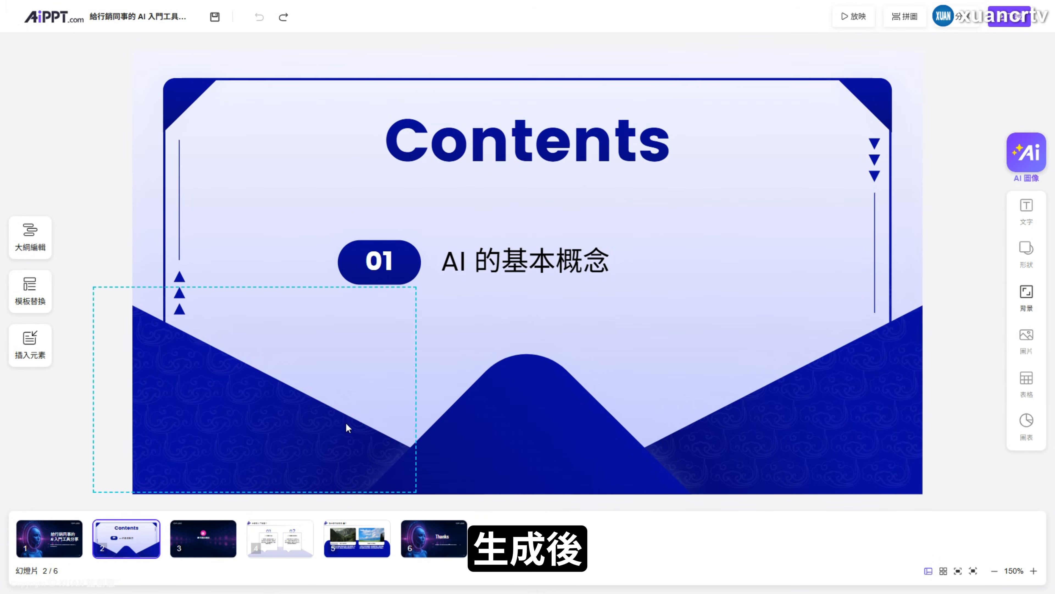
- Look through slides 3 to 5 and select slide 5's 提升行銷效率 description, mountain picture and title in turn
click(203, 538)
click(279, 538)
click(357, 539)
double_click(397, 369)
click(501, 383)
click(432, 213)
click(342, 90)
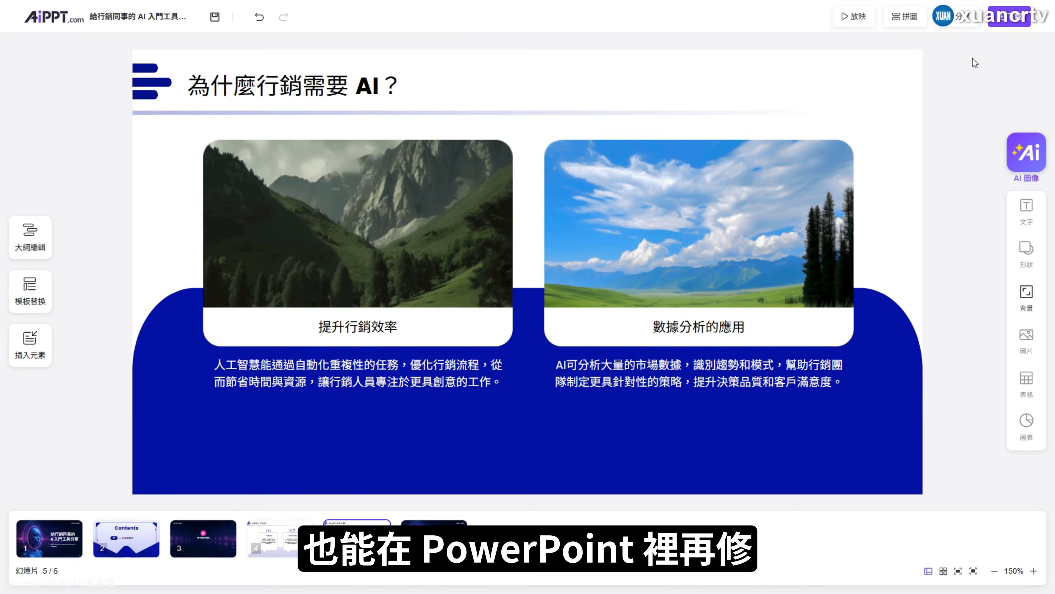
- Open the presentation's download options and examine the available file types
click(1014, 17)
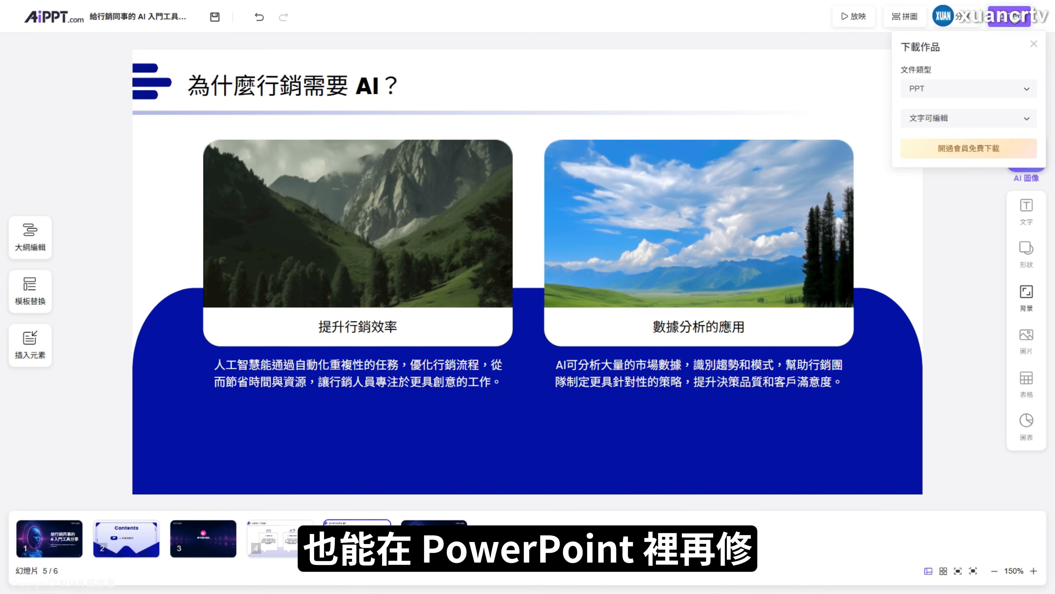
click(977, 95)
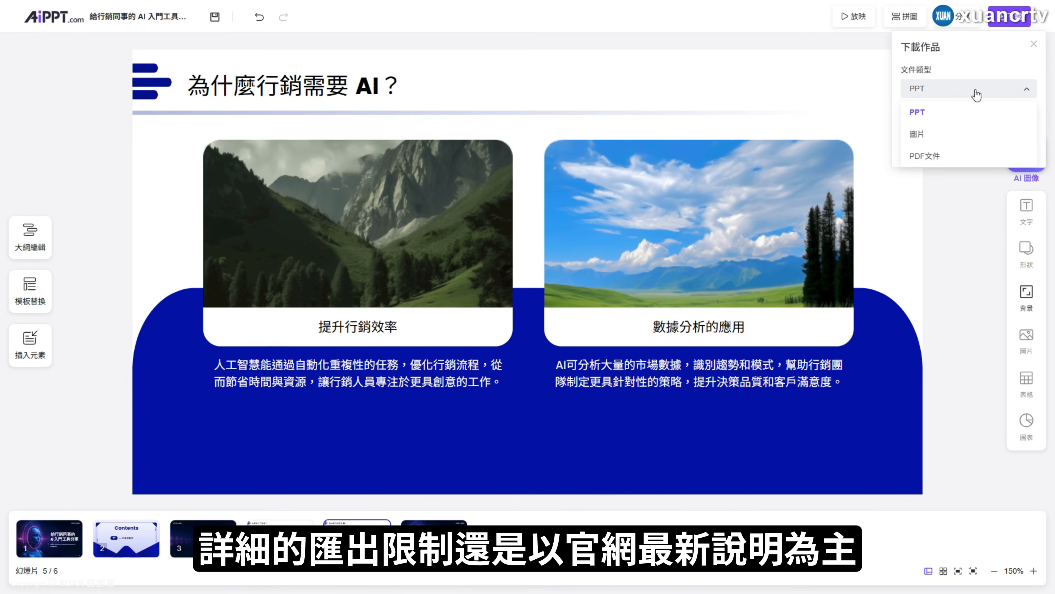
click(980, 60)
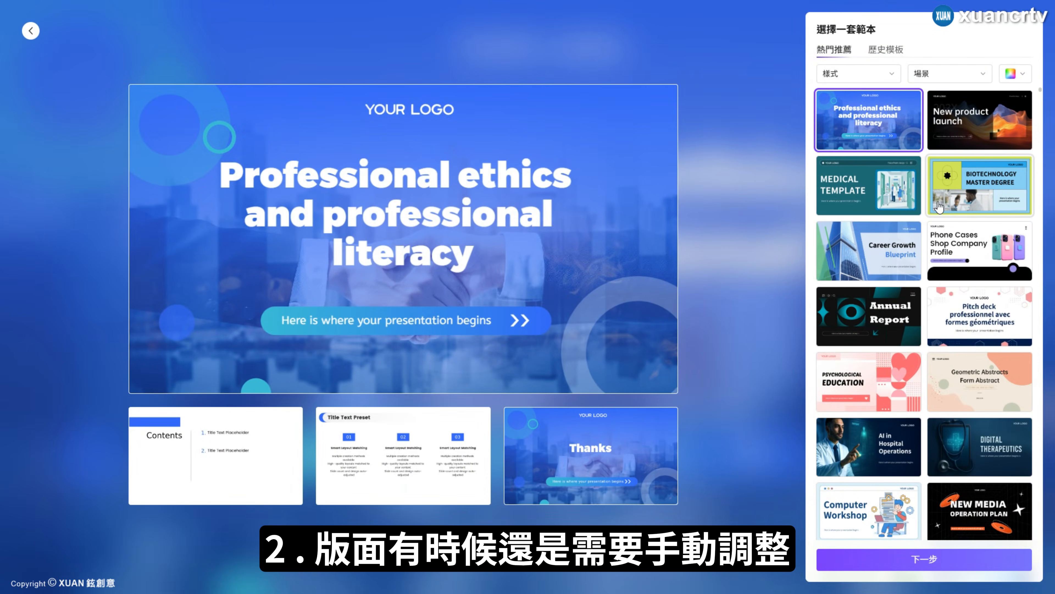
- Preview recommended templates from Annual Report through to EU Energy Strategy Business Meeting
scroll(939, 207, down, 4)
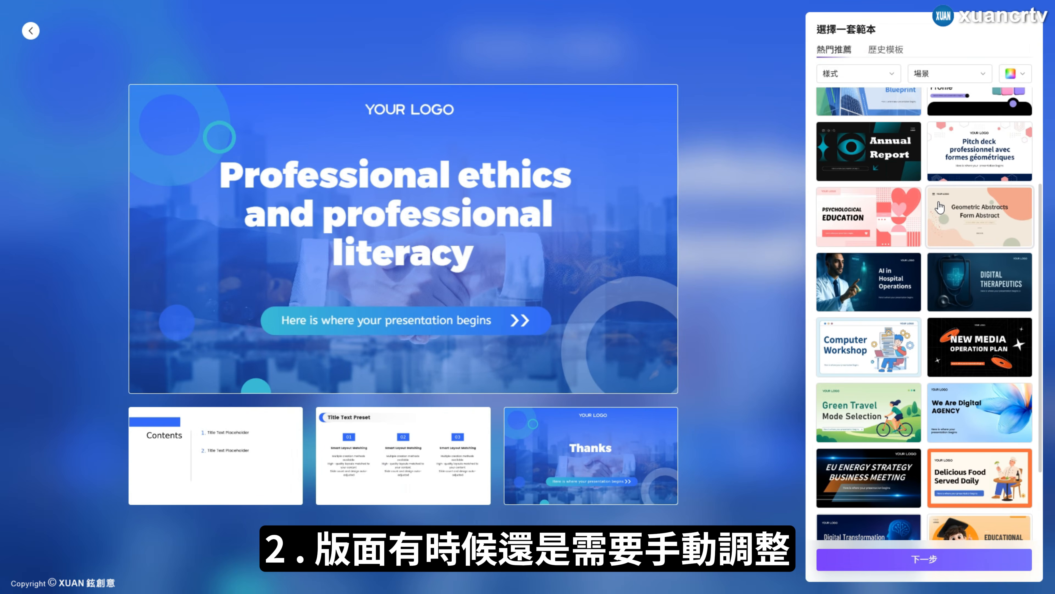
click(880, 167)
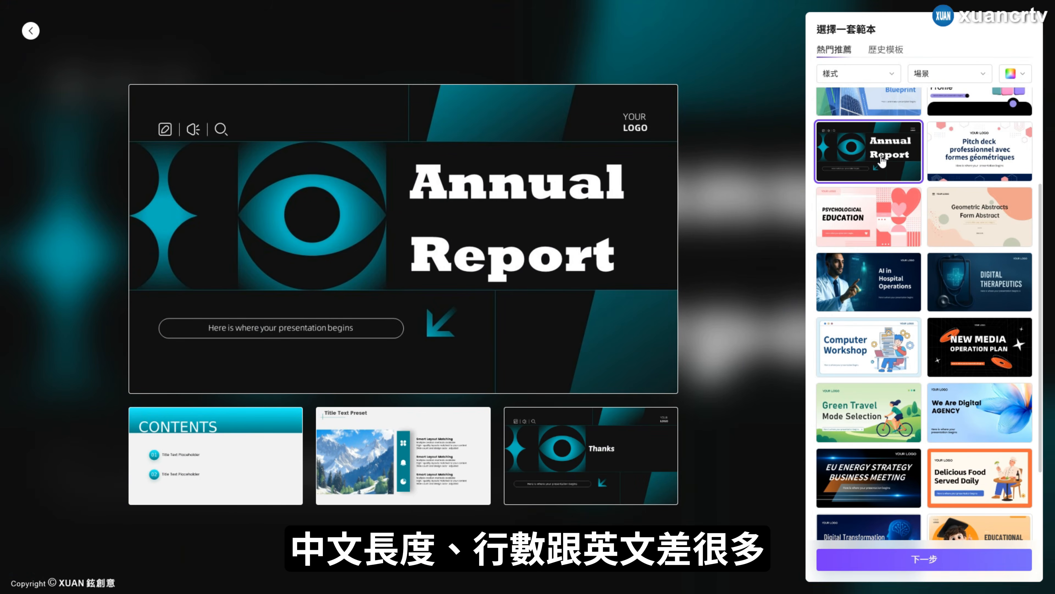
scroll(882, 166, down, 1)
click(885, 196)
click(896, 249)
click(870, 328)
scroll(871, 282, down, 3)
click(871, 274)
click(883, 357)
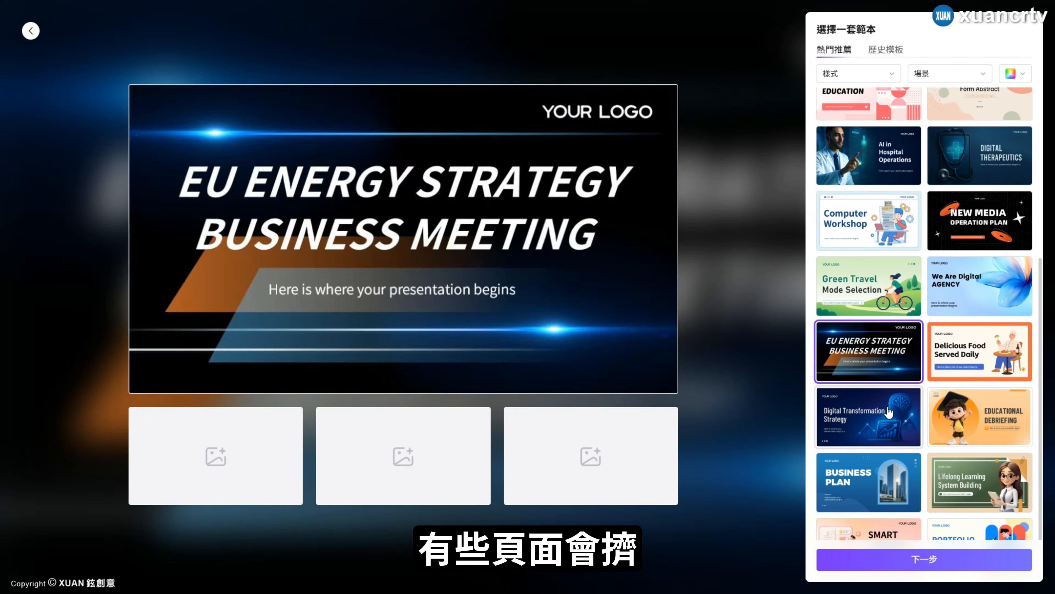
- Preview the templates further down the list, from Digital Transformation Strategy to Commercial project plan
click(881, 415)
scroll(881, 399, down, 3)
click(883, 382)
click(877, 437)
click(873, 503)
click(966, 310)
scroll(966, 311, down, 3)
scroll(966, 311, down, 3)
click(979, 348)
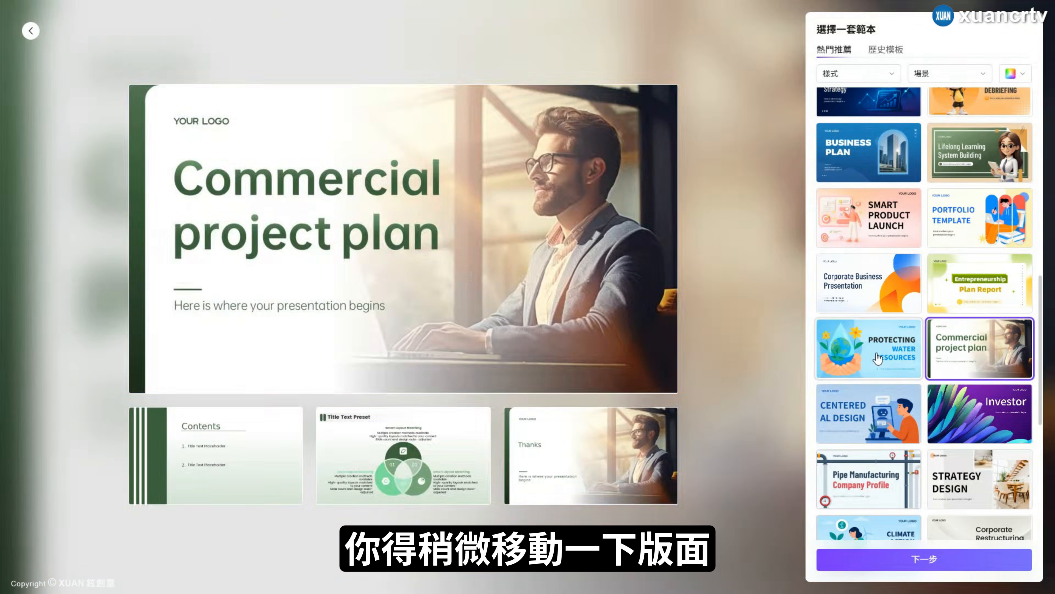
- Preview the Protecting Water Resources, Investor, Strategy Design, Pipe Manufacturing, Climate Action Blueprint and Corporate Restructuring templates, among others
click(868, 348)
click(869, 413)
click(991, 417)
click(980, 478)
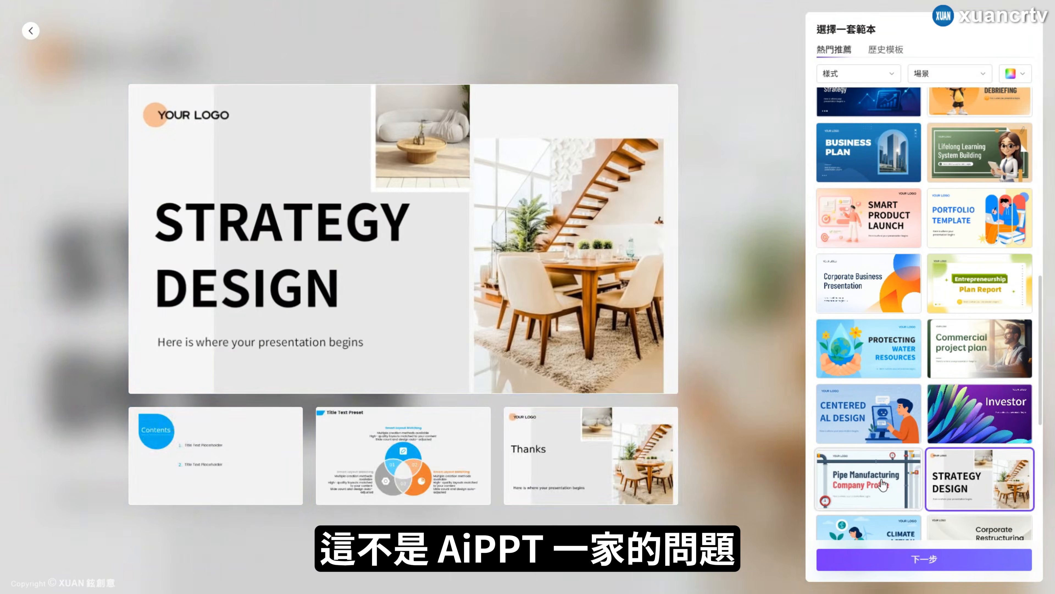
click(868, 478)
scroll(896, 353, down, 5)
click(893, 258)
click(980, 269)
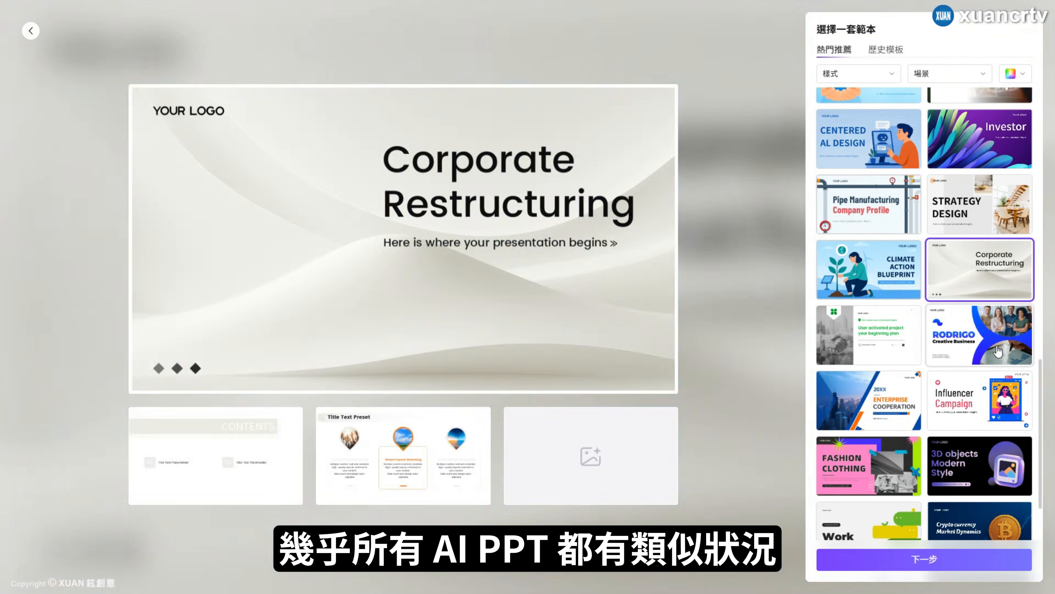
- Preview the Rodrigo Creative Business, Influencer Campaign, Fashion Clothing and Enterprise Cooperation templates and another one further down
click(980, 335)
click(979, 400)
click(869, 465)
click(869, 400)
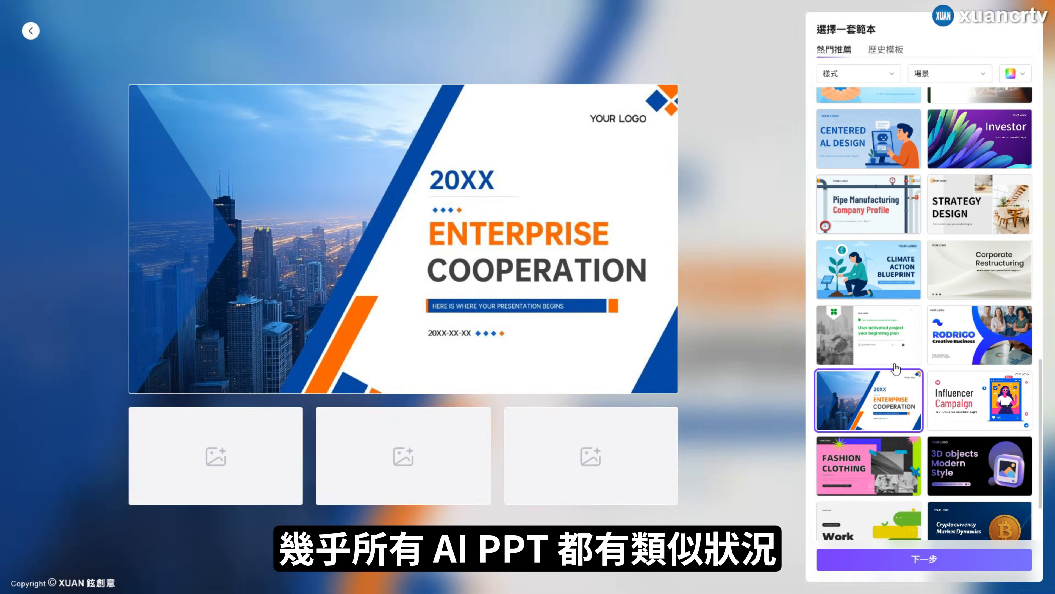
scroll(868, 400, down, 4)
click(869, 311)
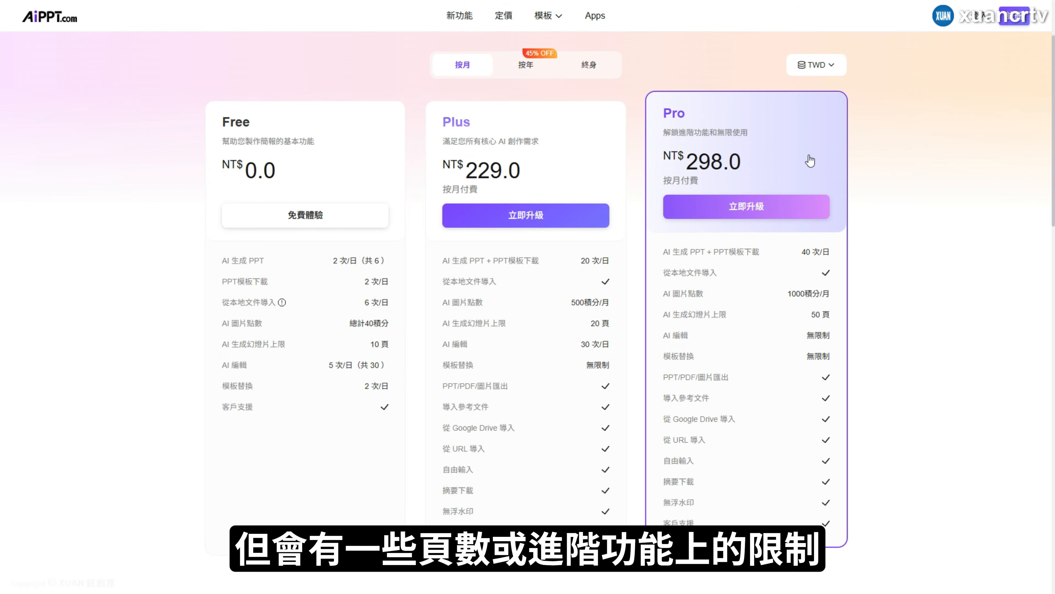
- Compare the annual and lifetime prices, and expand the 權益 table to examine the features of Free, Plus and Pro
click(515, 68)
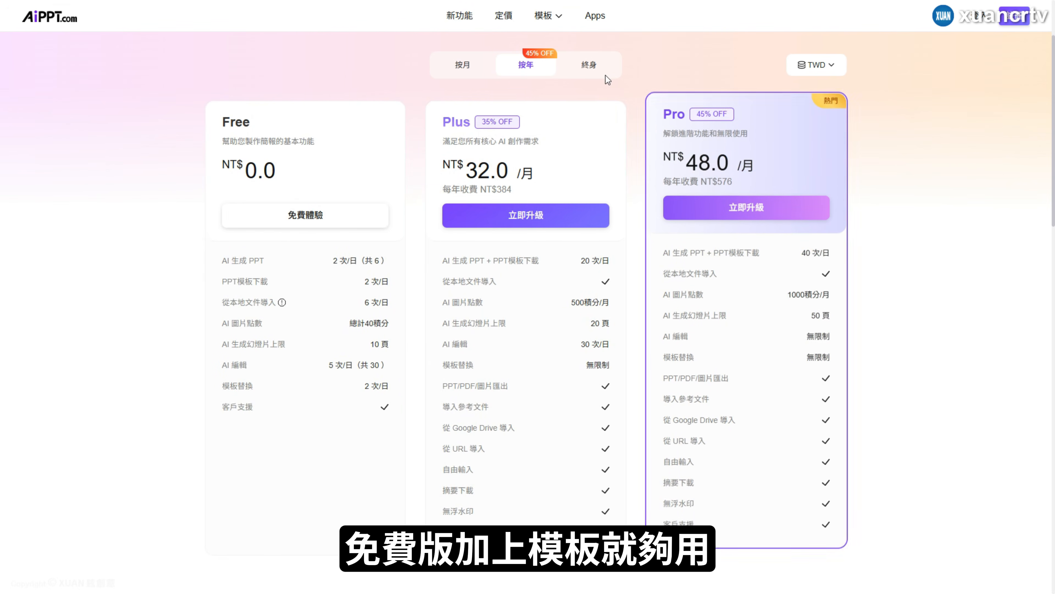
click(579, 67)
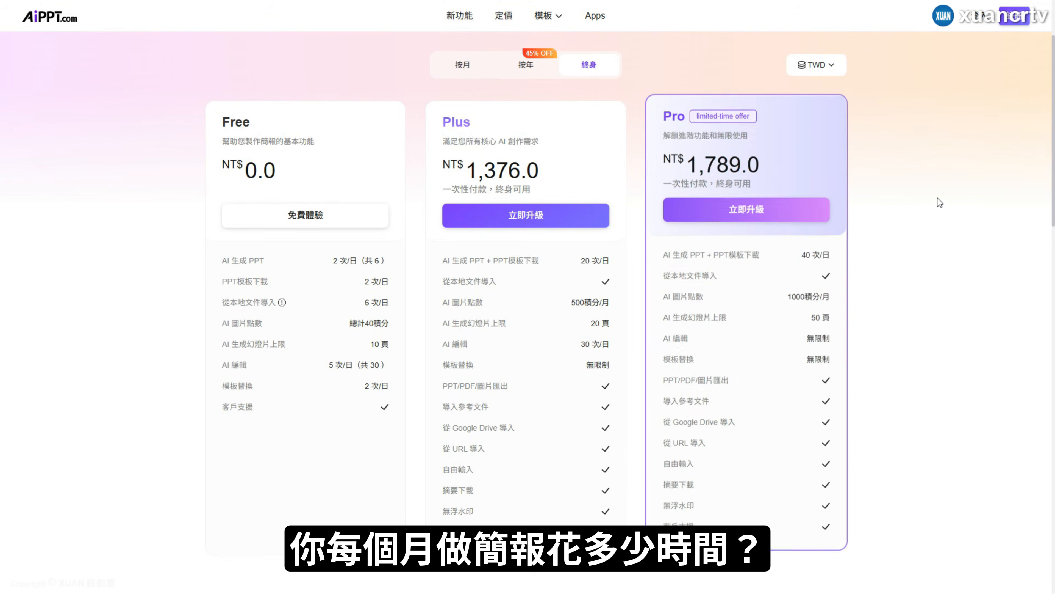
scroll(937, 196, down, 12)
scroll(939, 193, up, 1)
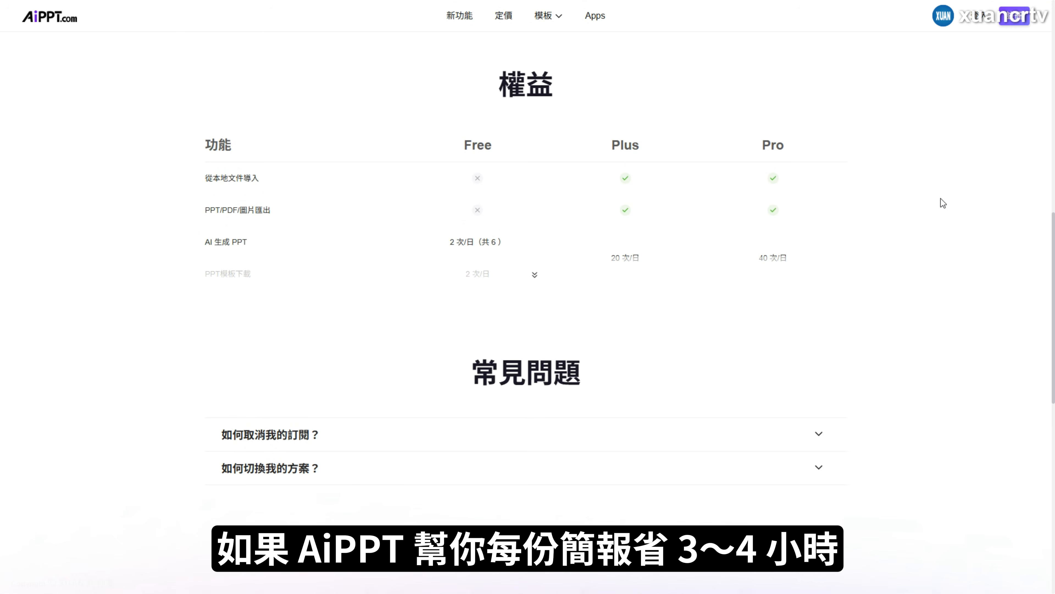
click(533, 275)
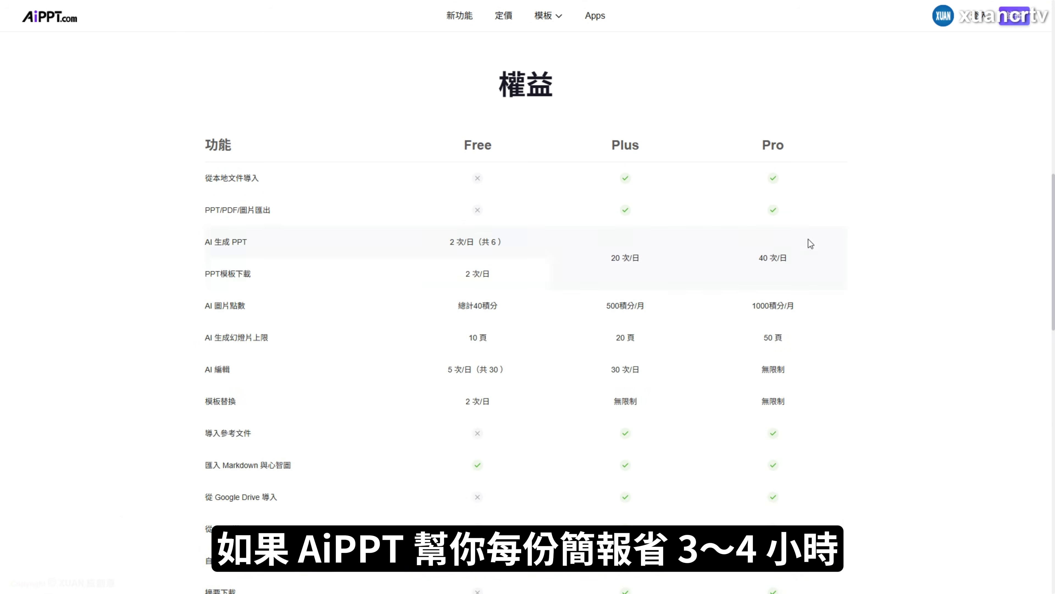
scroll(897, 224, down, 1)
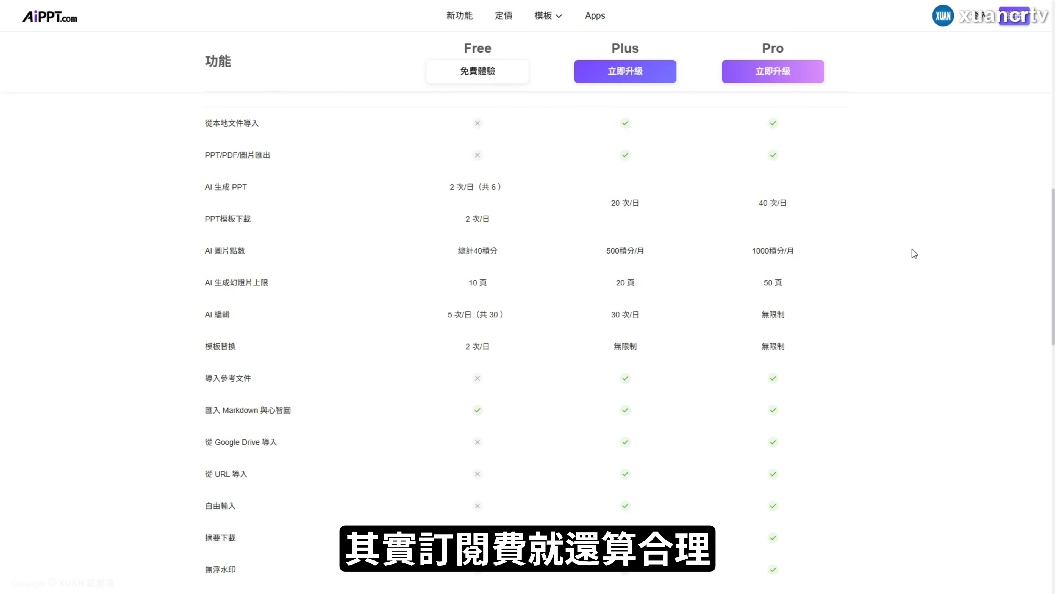
scroll(892, 244, up, 1)
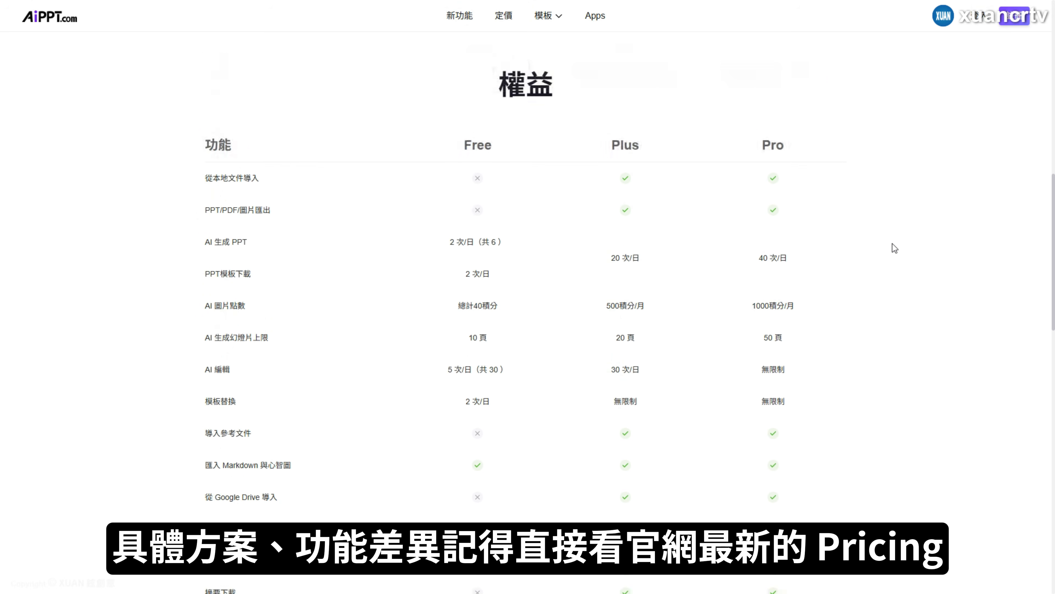
scroll(892, 244, down, 1)
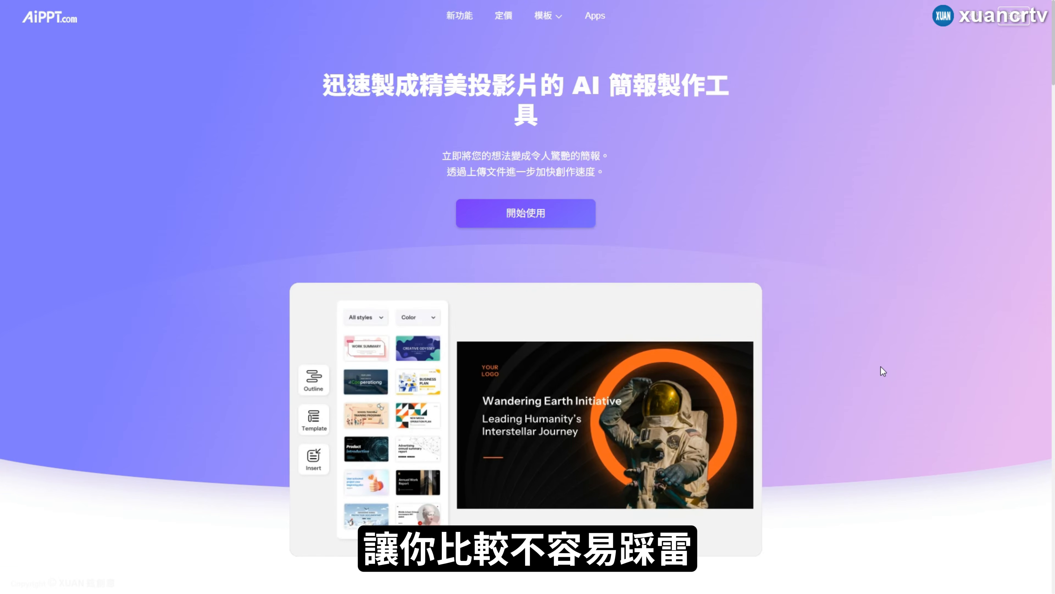
scroll(881, 368, down, 1)
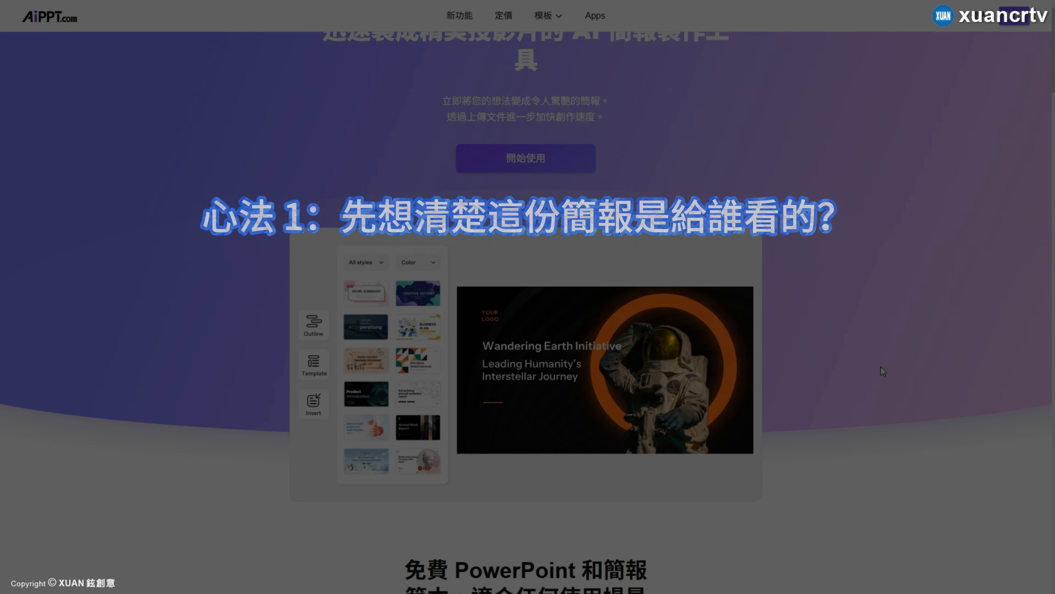
- Examine the AiPPT homepage sections on free templates, flexible slide creation, one-click slides and automatic outline generation
scroll(881, 367, down, 8)
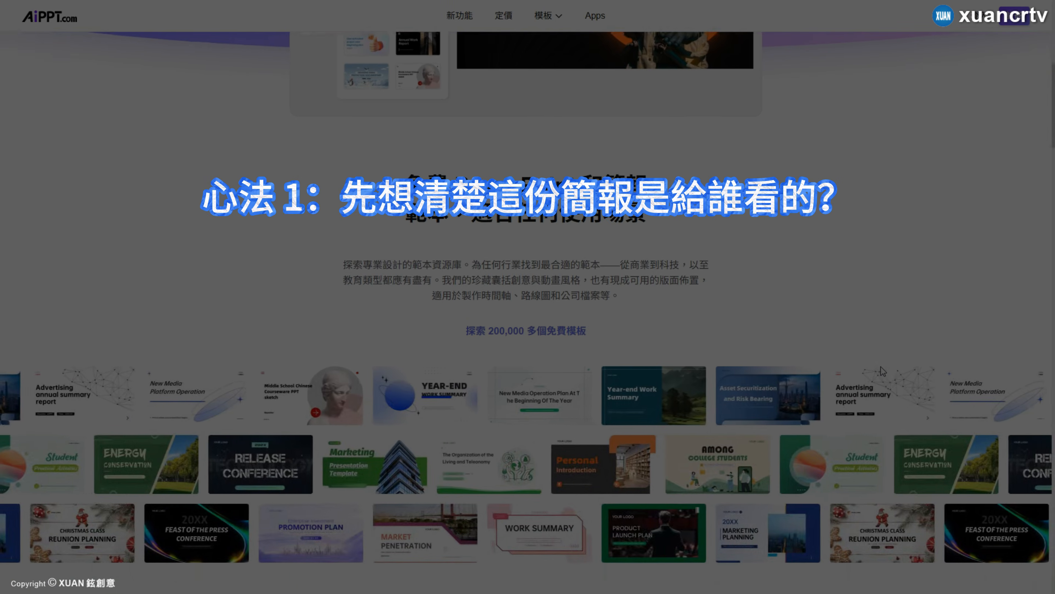
scroll(883, 371, down, 1)
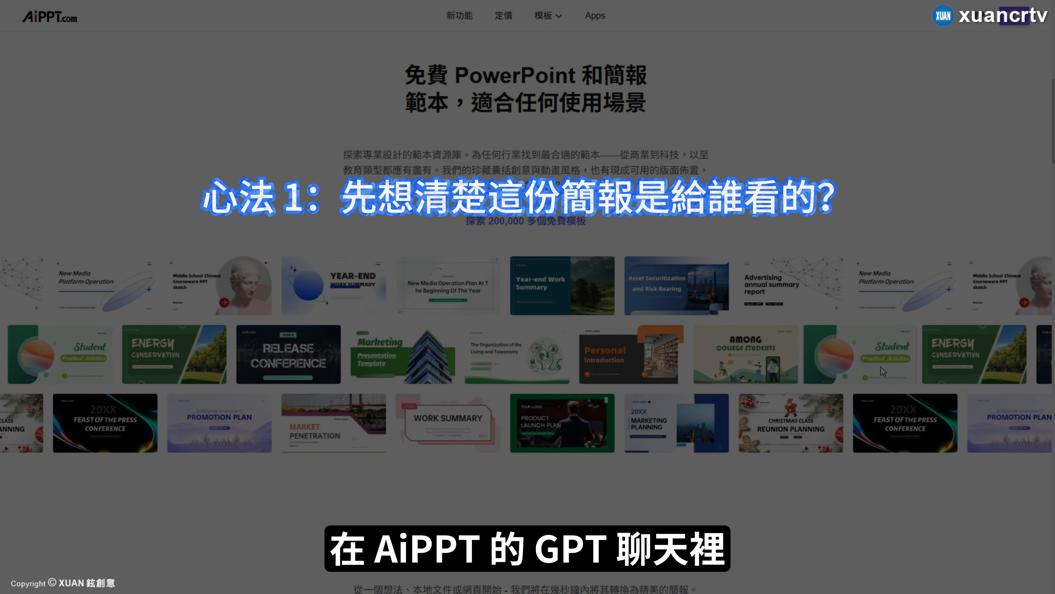
scroll(883, 372, up, 1)
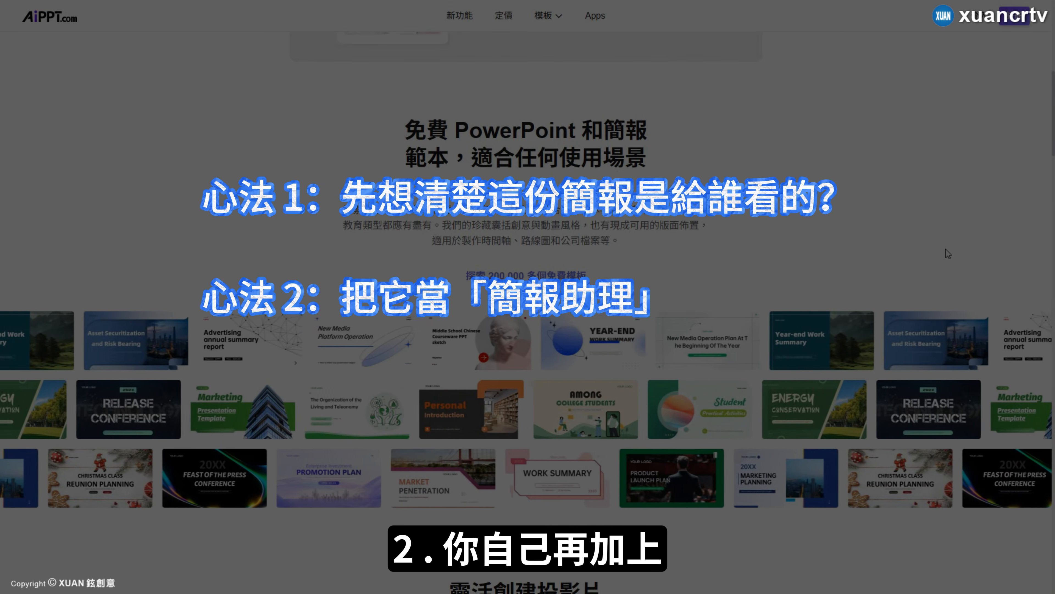
scroll(947, 252, down, 8)
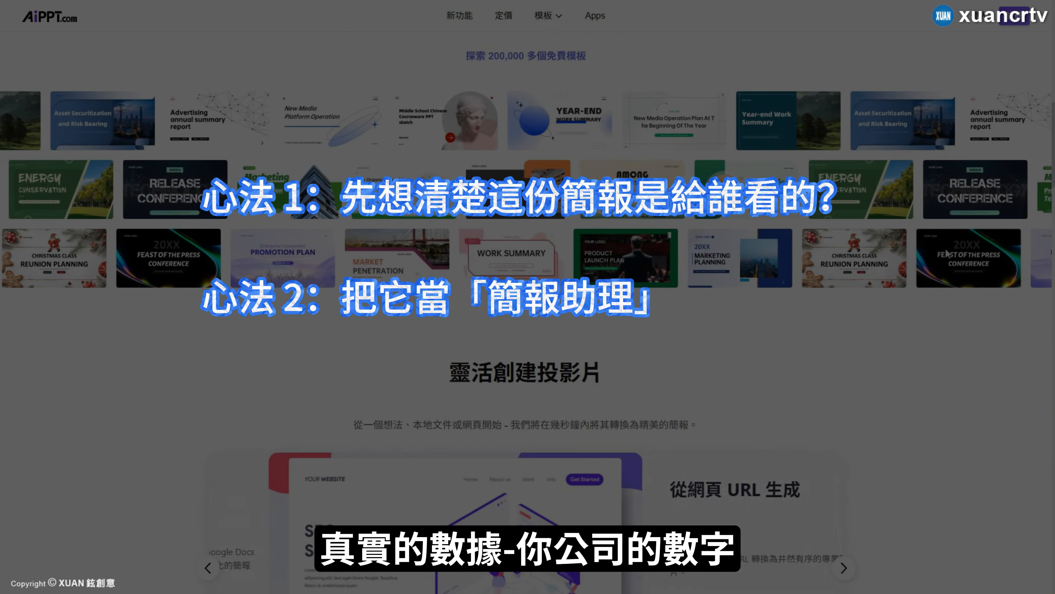
scroll(946, 248, down, 2)
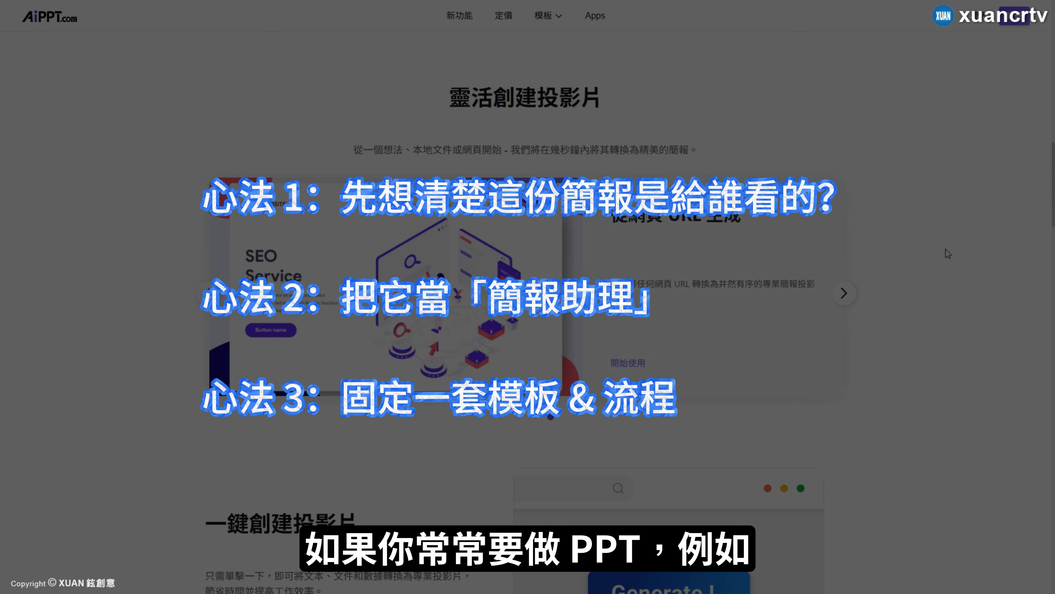
scroll(946, 249, down, 10)
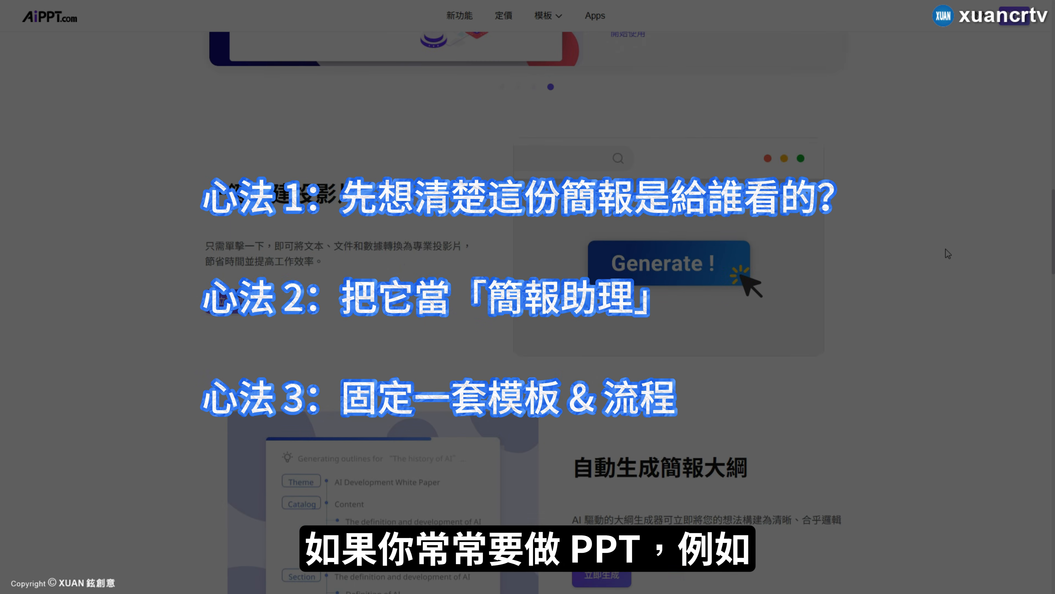
scroll(946, 249, down, 1)
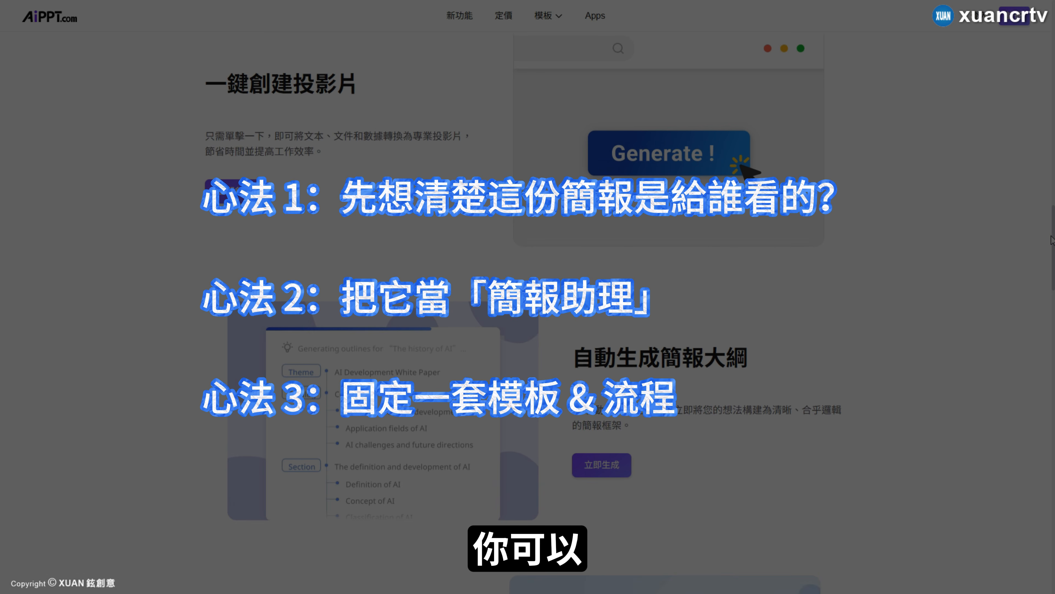
drag(1053, 238, 1053, 239)
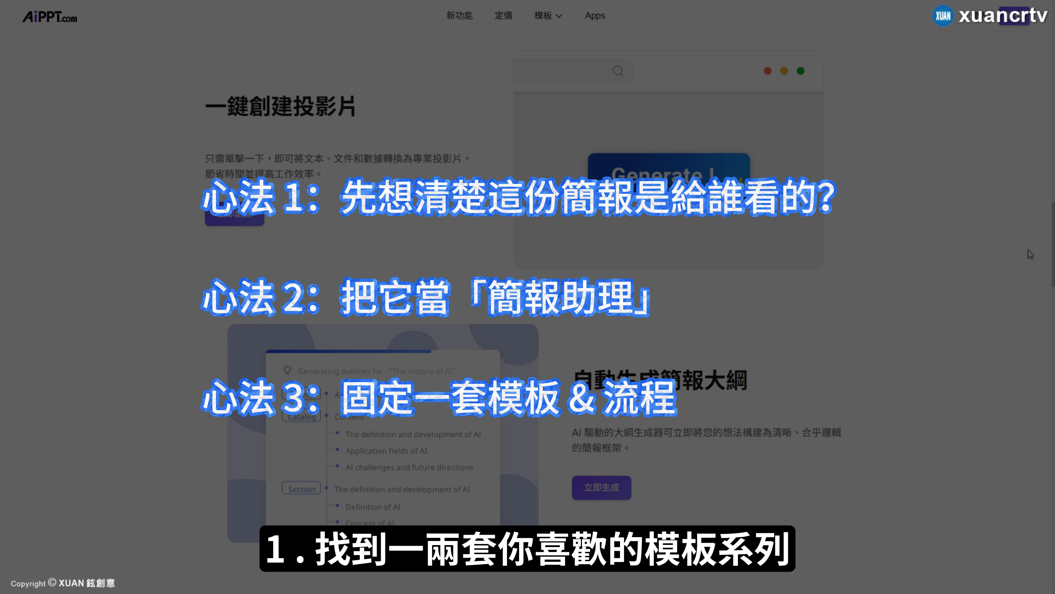